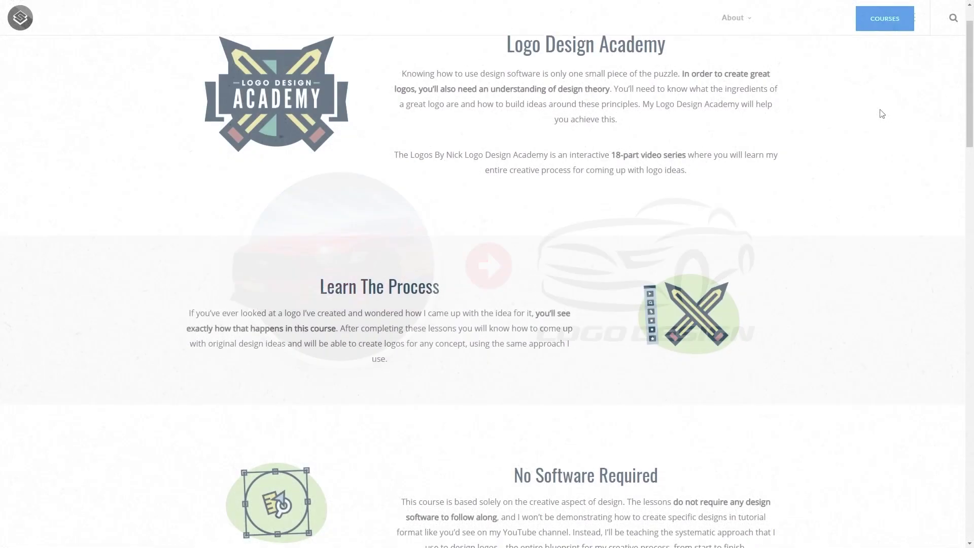
pyautogui.scroll(-8, 875, 116)
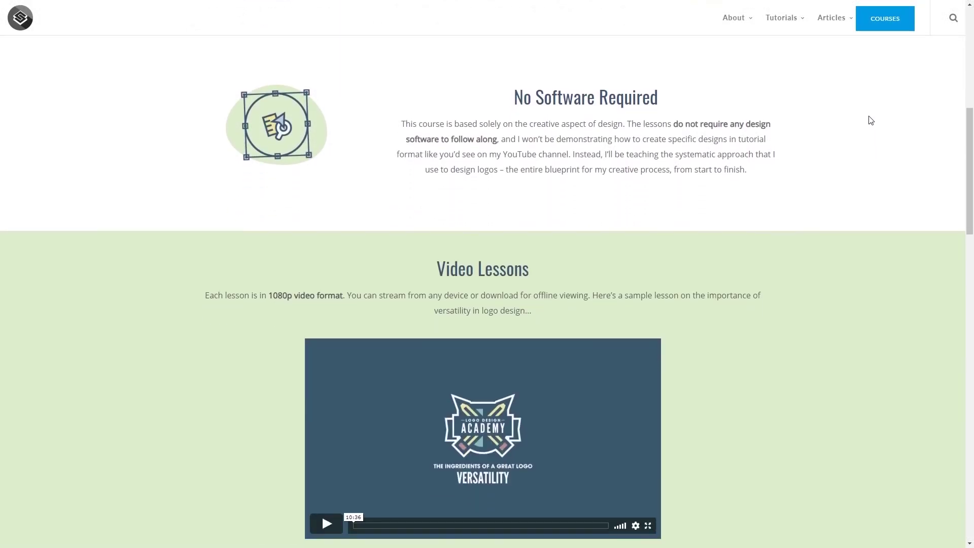
pyautogui.scroll(-14, 871, 120)
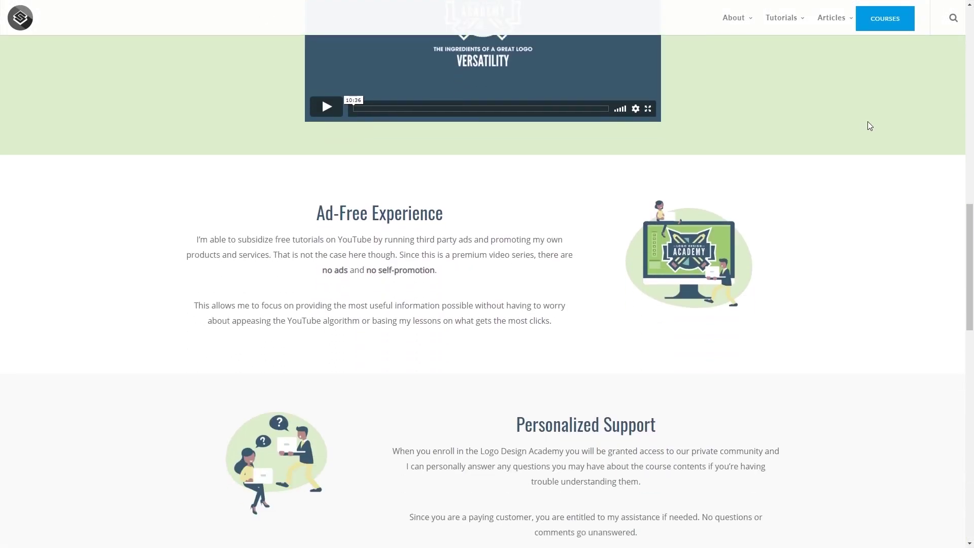
pyautogui.scroll(-5, 871, 132)
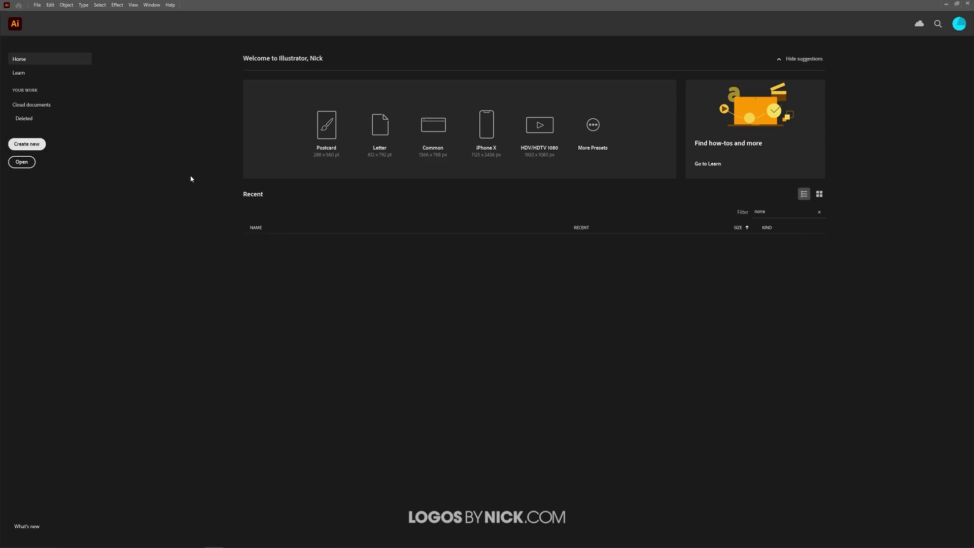
# - Create a new one-artboard RGB document of 1024 x 1024 pixels in Illustrator
pyautogui.click(35, 145)
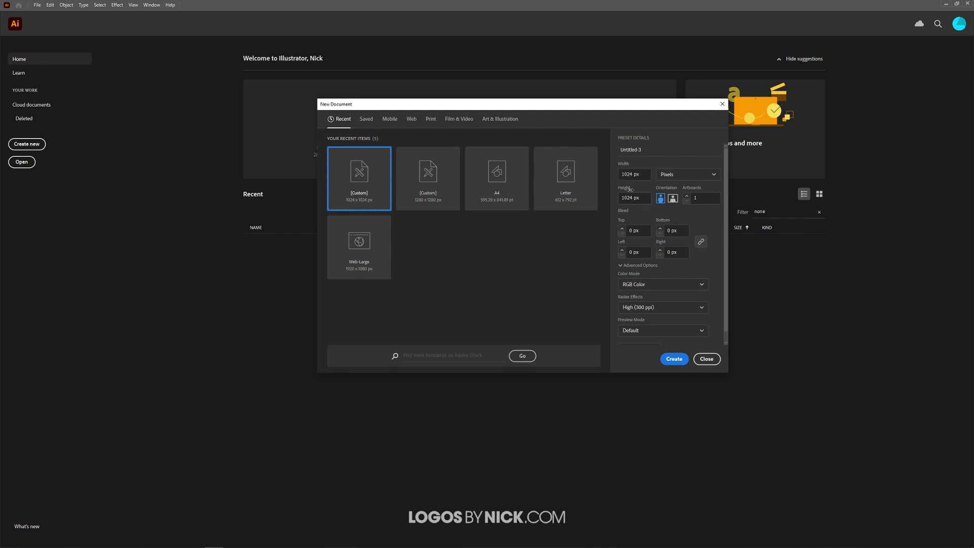
pyautogui.click(674, 359)
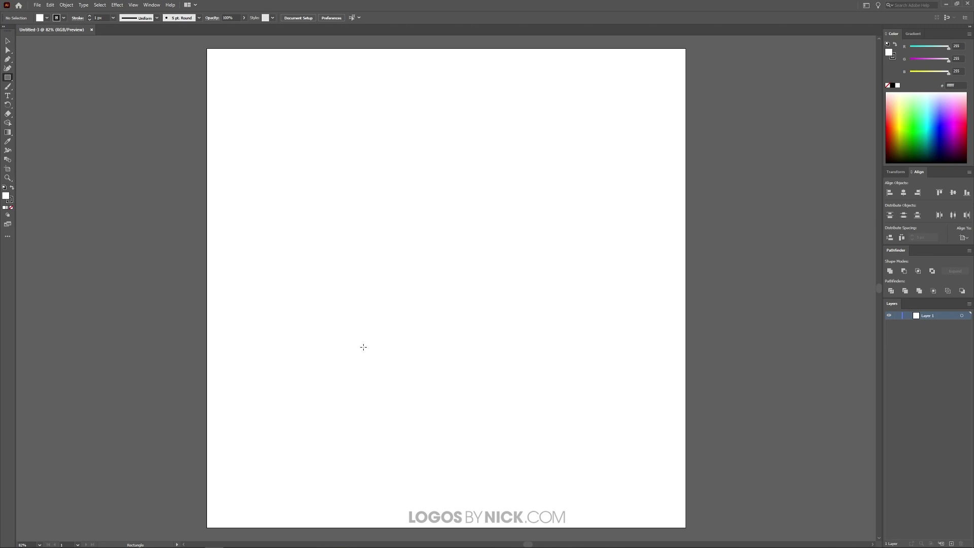
pyautogui.click(134, 5)
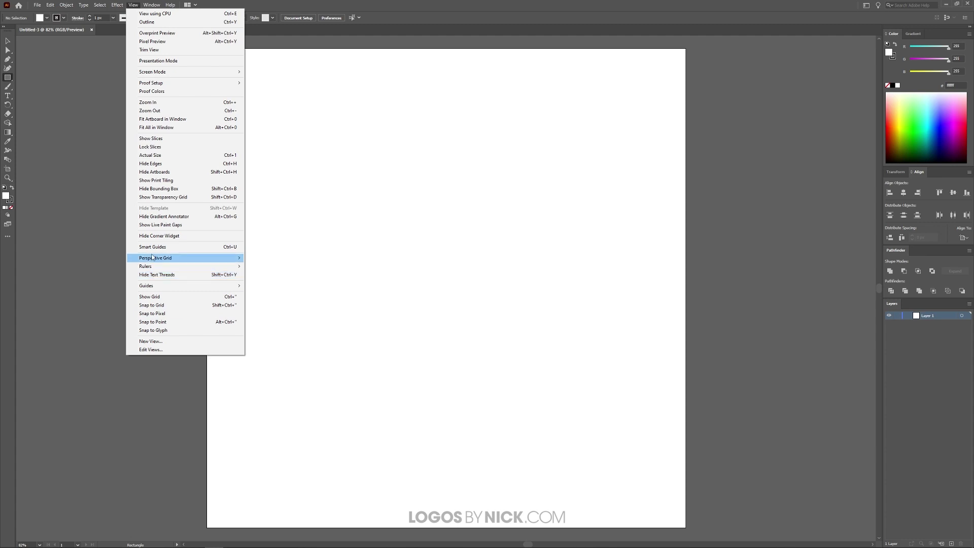
pyautogui.moveTo(149, 6)
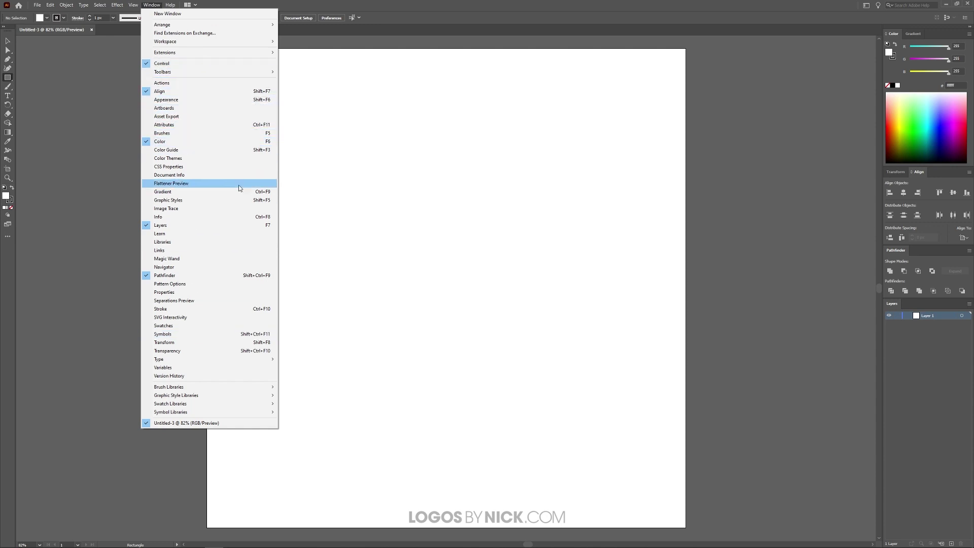
pyautogui.click(175, 278)
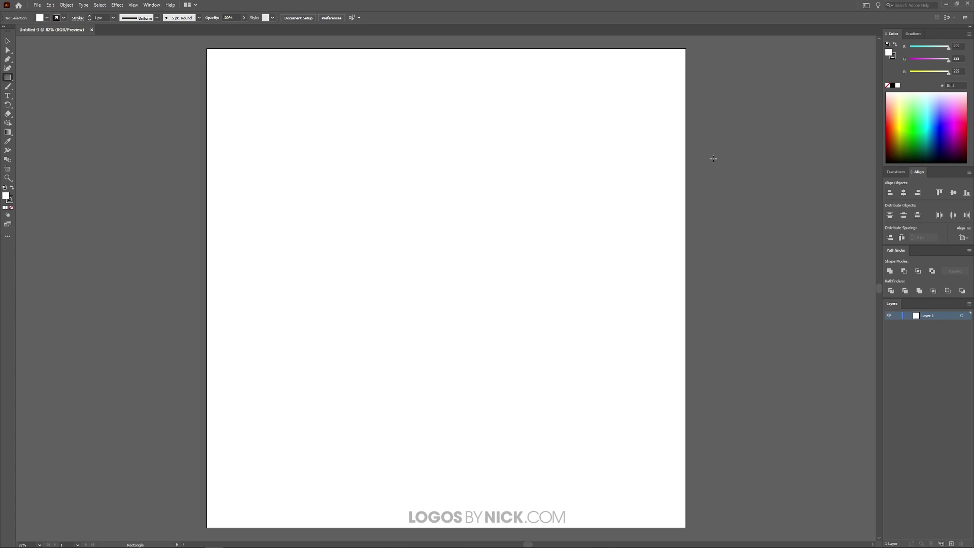
# - Place the image car.jpg from the Line Art folder onto the artboard
pyautogui.click(37, 4)
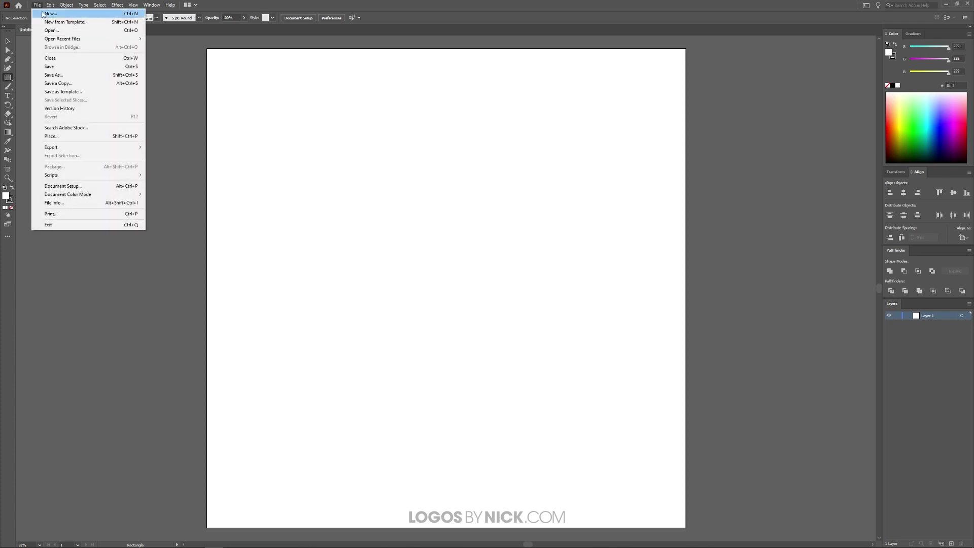
pyautogui.click(55, 137)
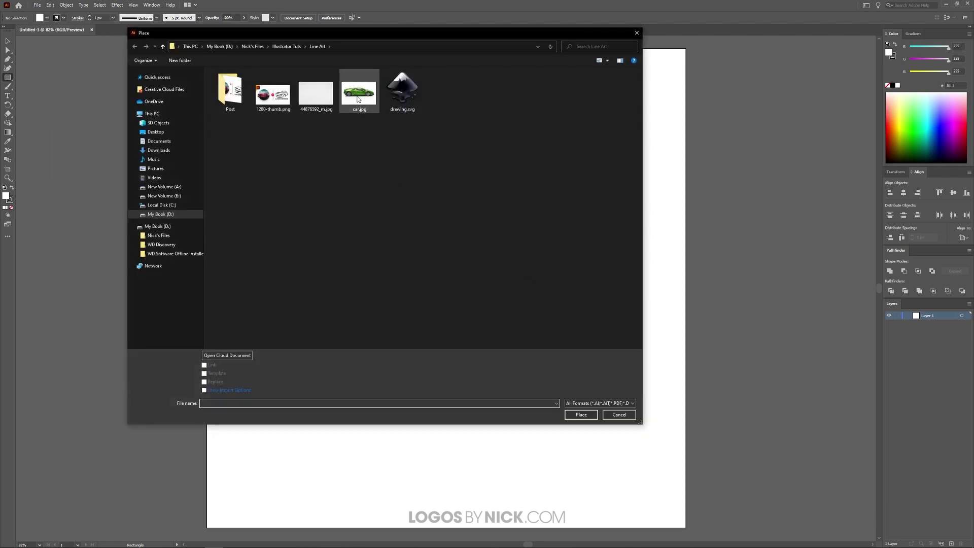
pyautogui.doubleClick(358, 99)
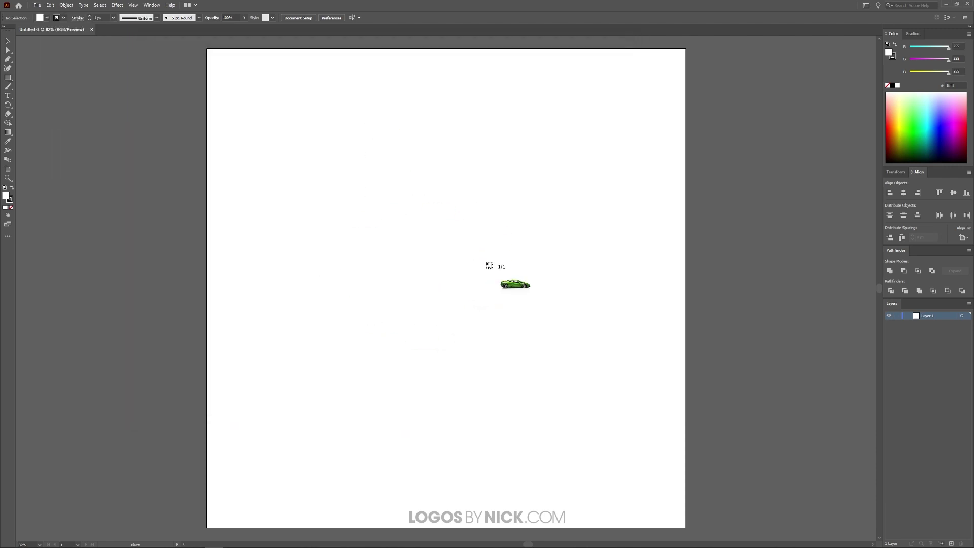
pyautogui.click(414, 238)
pyautogui.press('m')
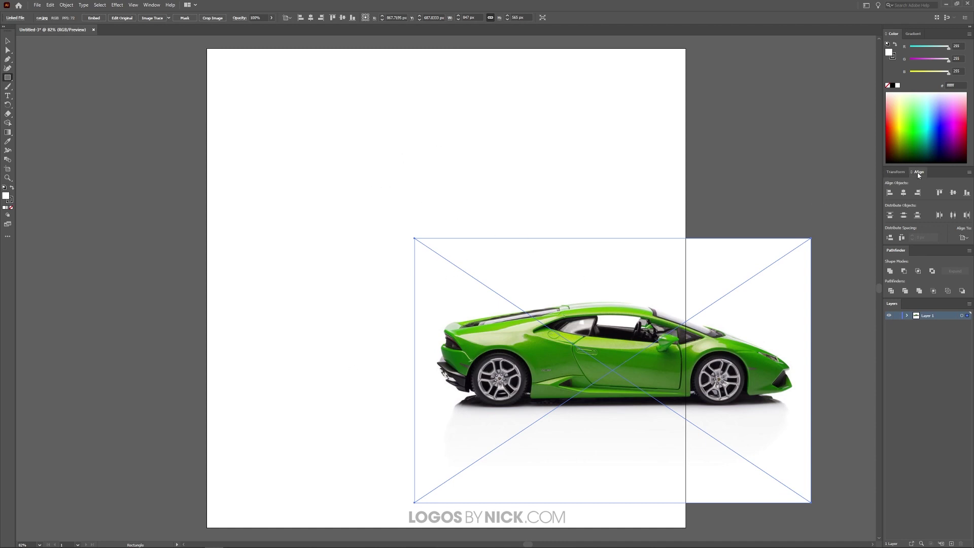
# - Center the car image horizontally and vertically on the artboard and lower its opacity to about 54%
pyautogui.click(964, 237)
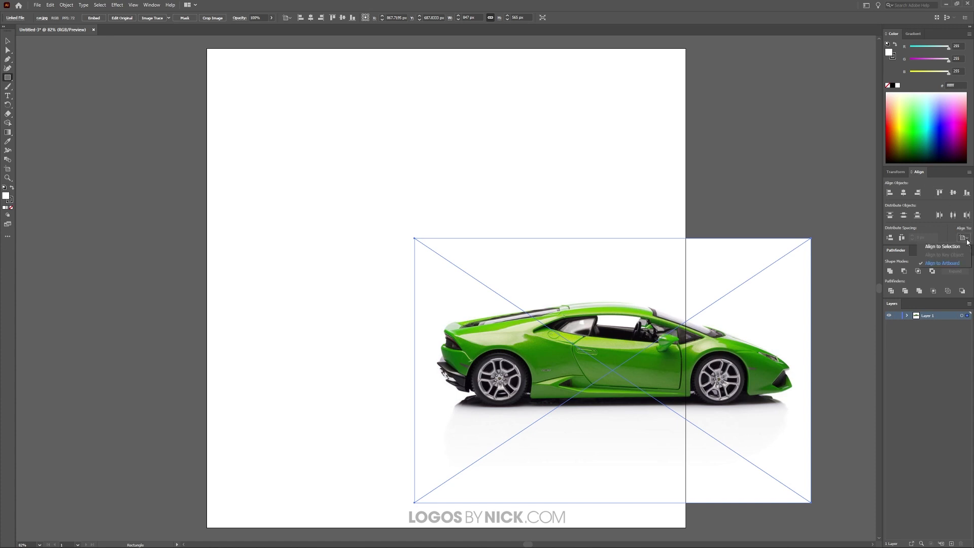
pyautogui.click(942, 264)
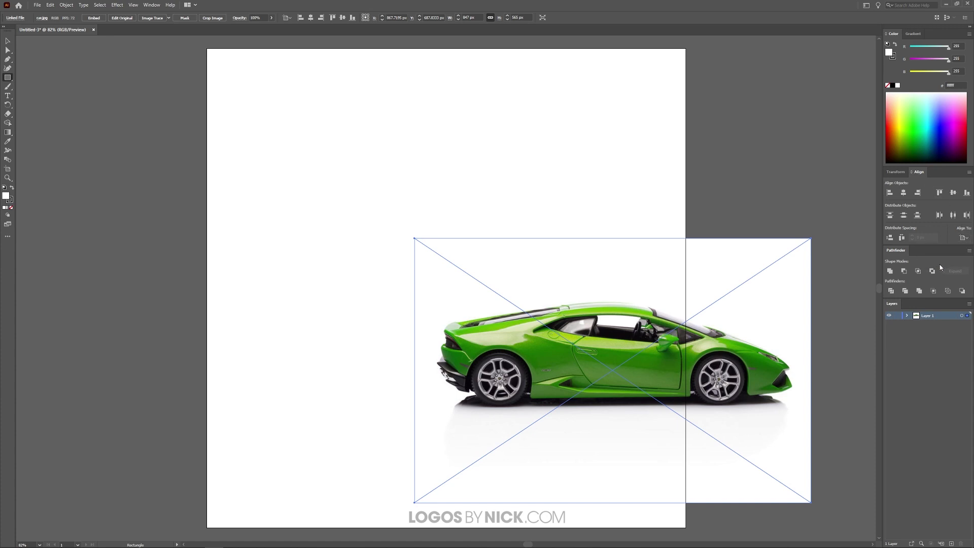
pyautogui.click(902, 194)
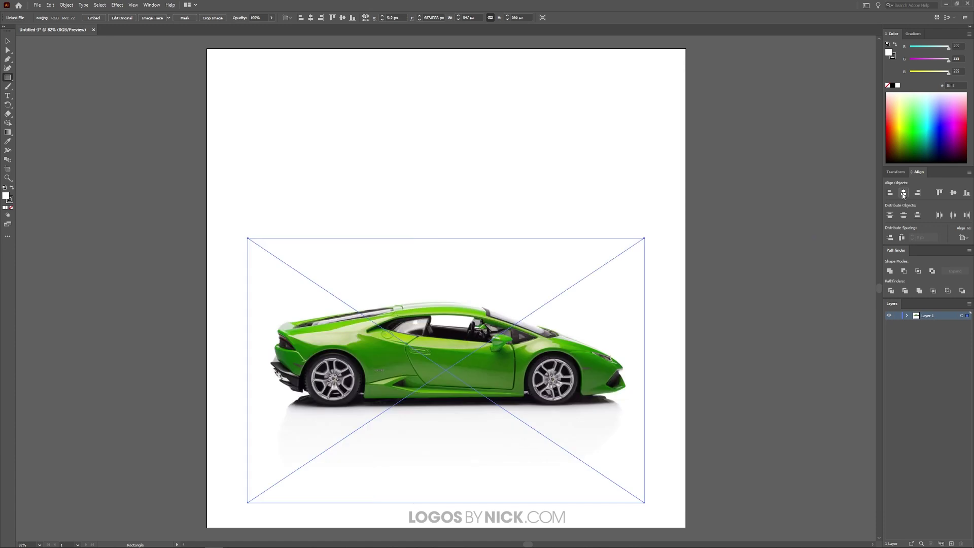
pyautogui.click(953, 193)
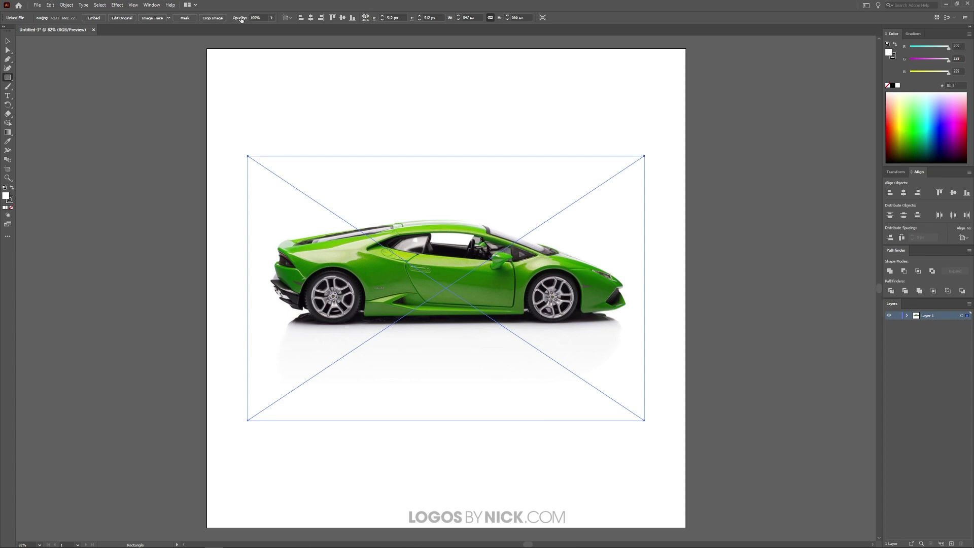
pyautogui.click(271, 18)
pyautogui.moveTo(271, 27); pyautogui.dragTo(258, 27)
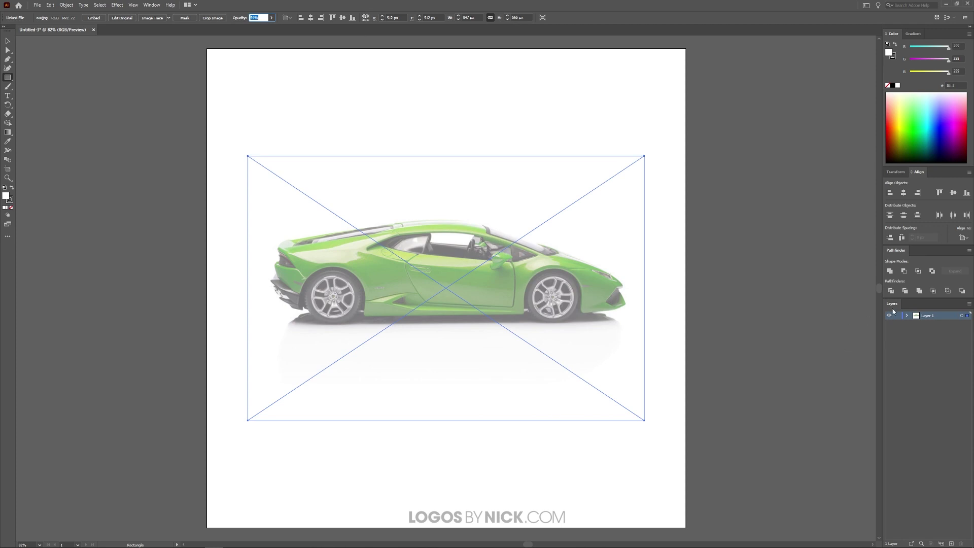
# - Rename the car photo's layer as Image and lock it
pyautogui.doubleClick(926, 317)
pyautogui.write('Image')
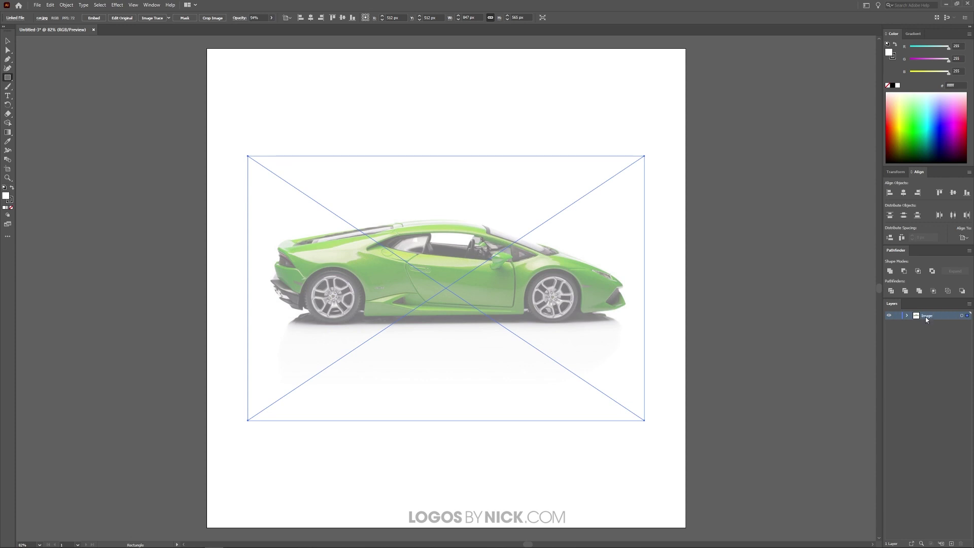
pyautogui.click(900, 317)
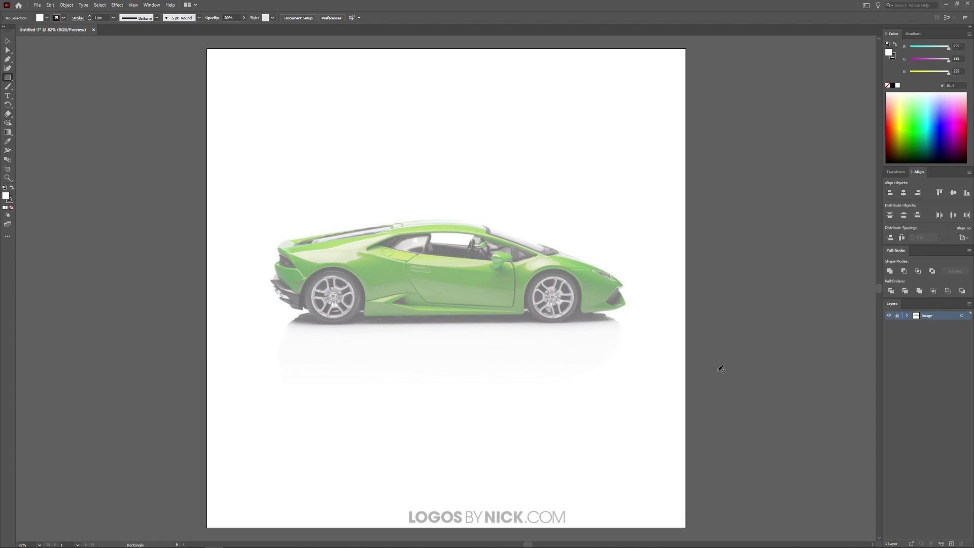
# - Add a new layer above the Image layer and name it Tracing
pyautogui.click(951, 543)
pyautogui.doubleClick(927, 315)
pyautogui.write('Tracing')
pyautogui.press('Return')
# - With no fill, start the car outline using the Pen tool, tracing the lower rear bumper and the tail up to the spoiler
pyautogui.scroll(2, 405, 281)
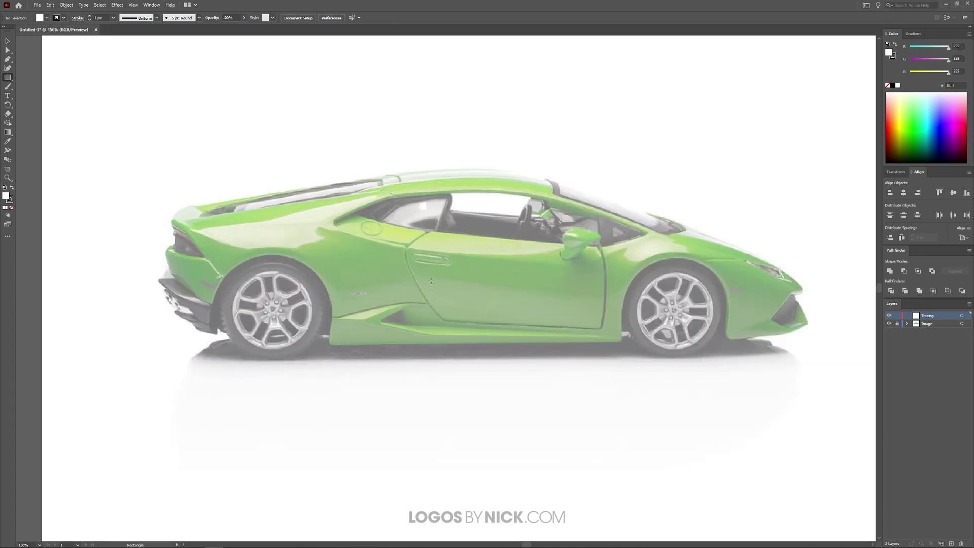
pyautogui.scroll(-1, 431, 281)
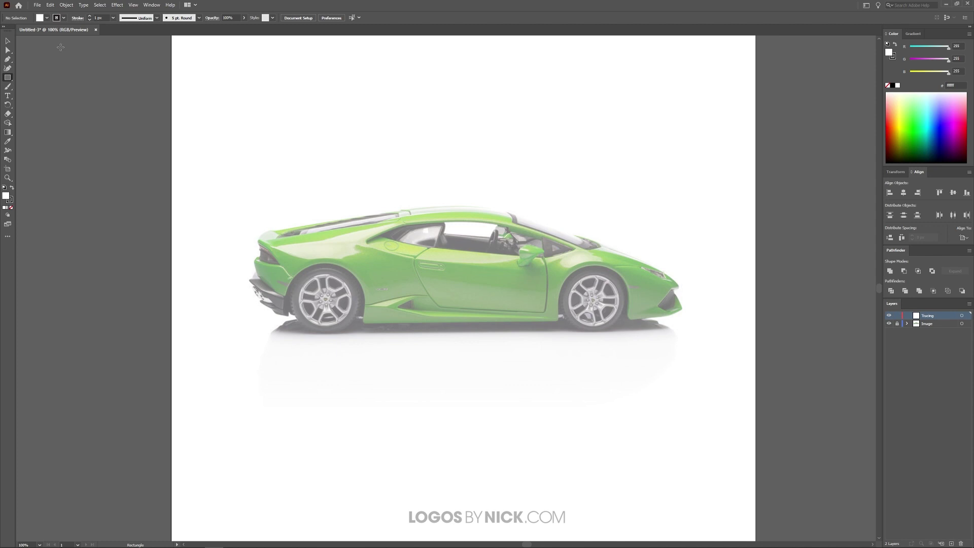
pyautogui.click(9, 60)
pyautogui.click(12, 209)
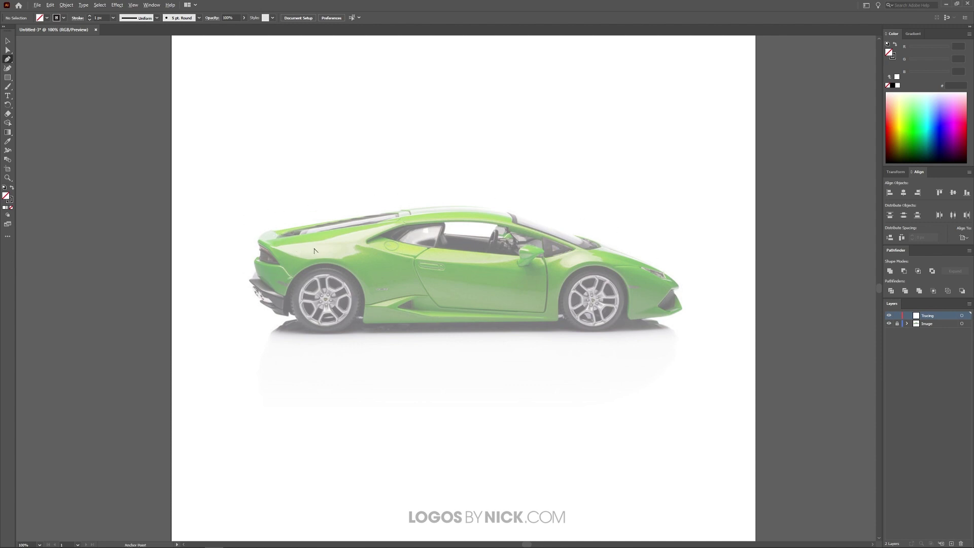
pyautogui.scroll(2, 322, 251)
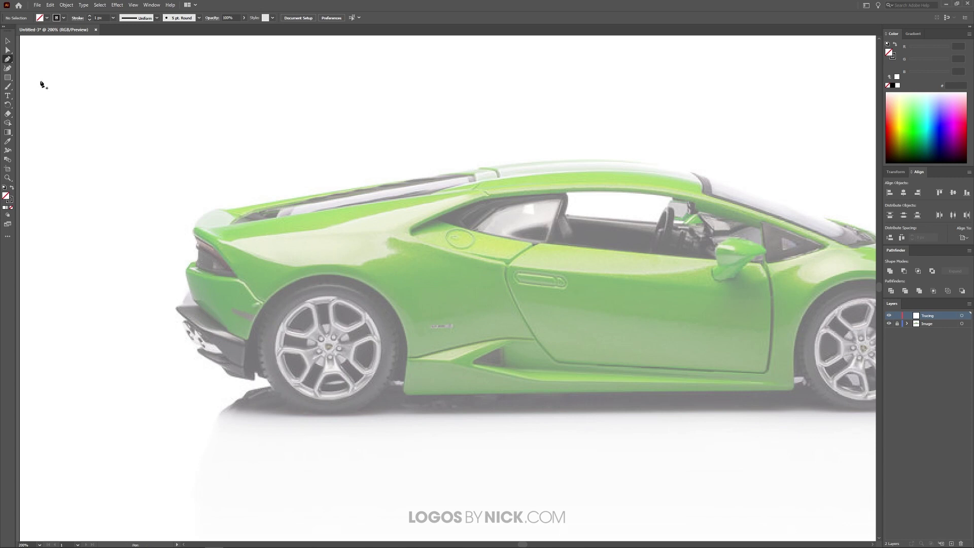
pyautogui.click(252, 379)
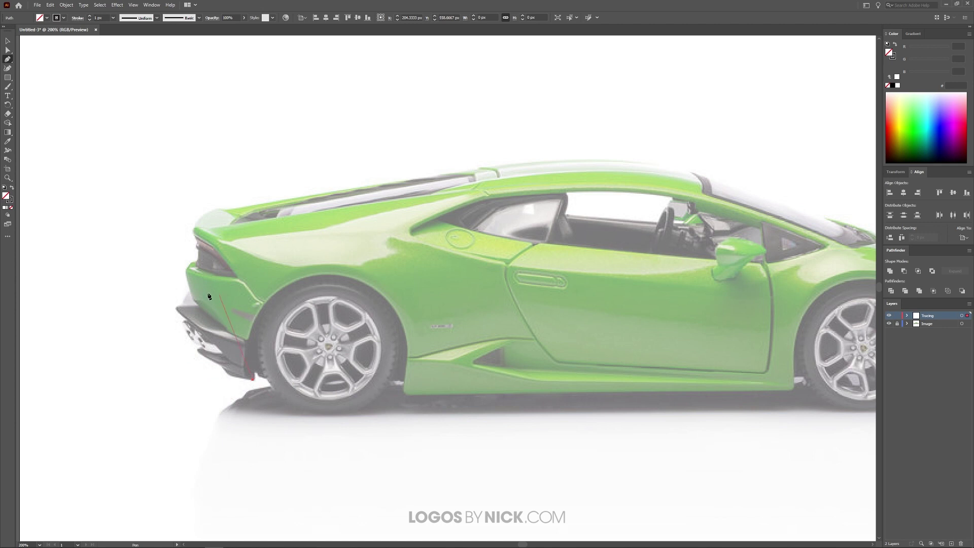
pyautogui.click(180, 311)
pyautogui.moveTo(176, 309); pyautogui.dragTo(156, 246)
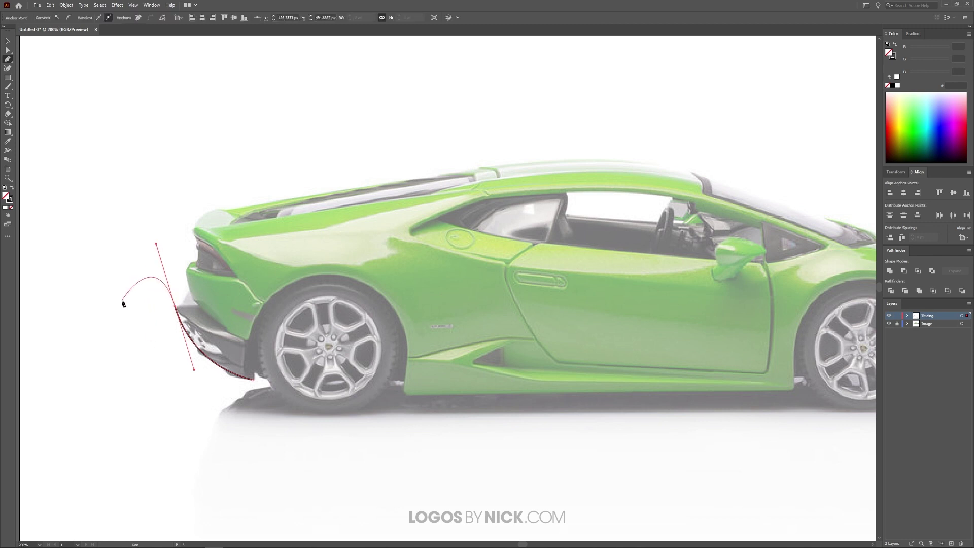
pyautogui.press('Escape')
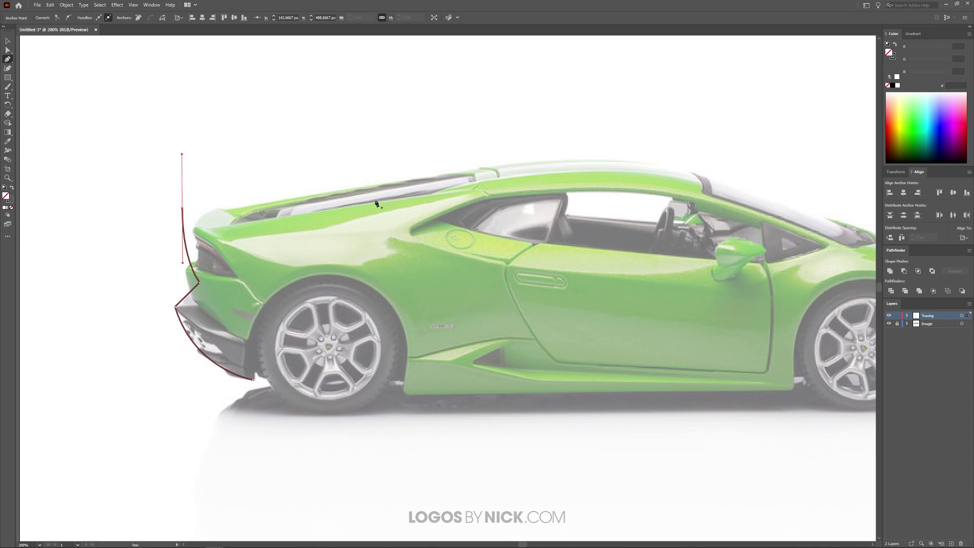
# - Continue the outline with smooth curves from the rear spoiler over the rear window and roof to the middle of the windshield
pyautogui.click(182, 208)
pyautogui.moveTo(430, 179); pyautogui.dragTo(525, 153)
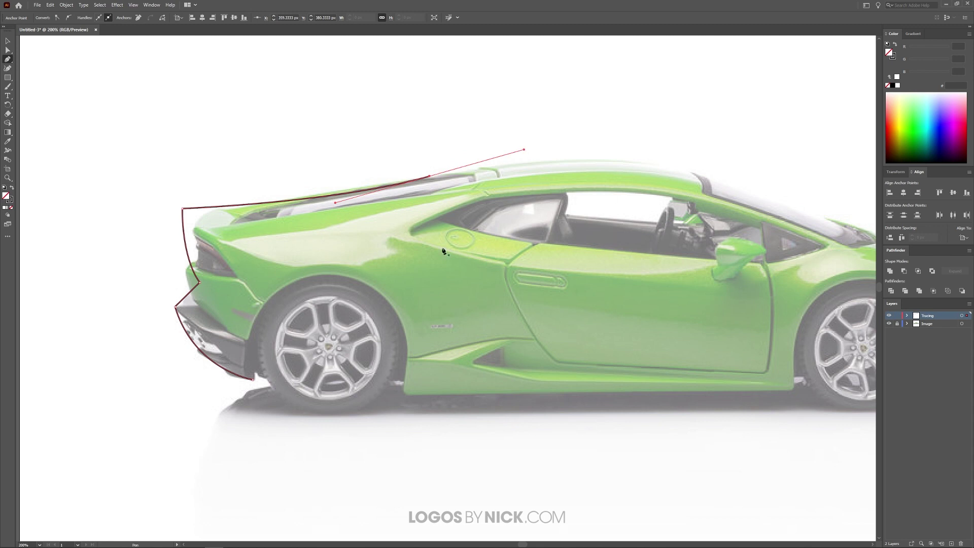
pyautogui.moveTo(711, 285); pyautogui.dragTo(546, 295)
pyautogui.moveTo(637, 297); pyautogui.dragTo(604, 300)
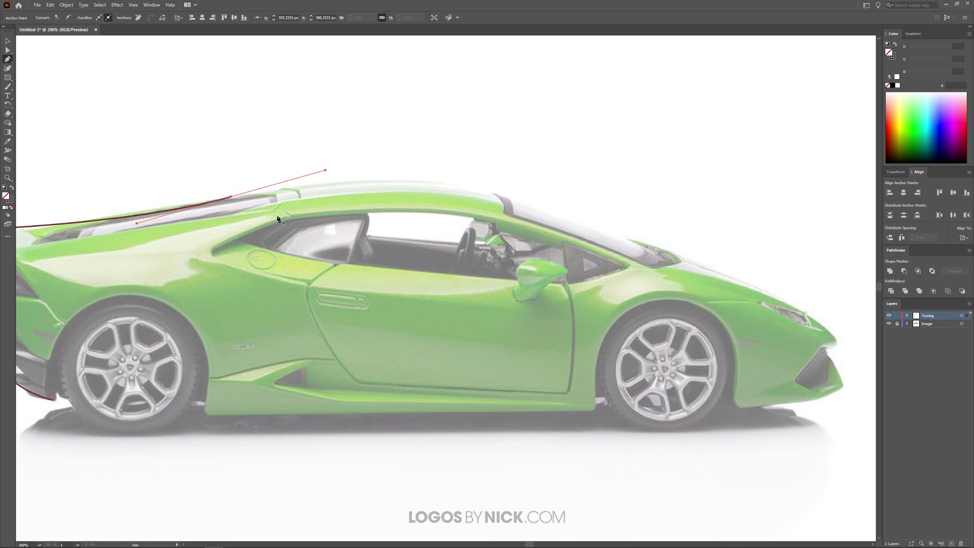
pyautogui.click(231, 198)
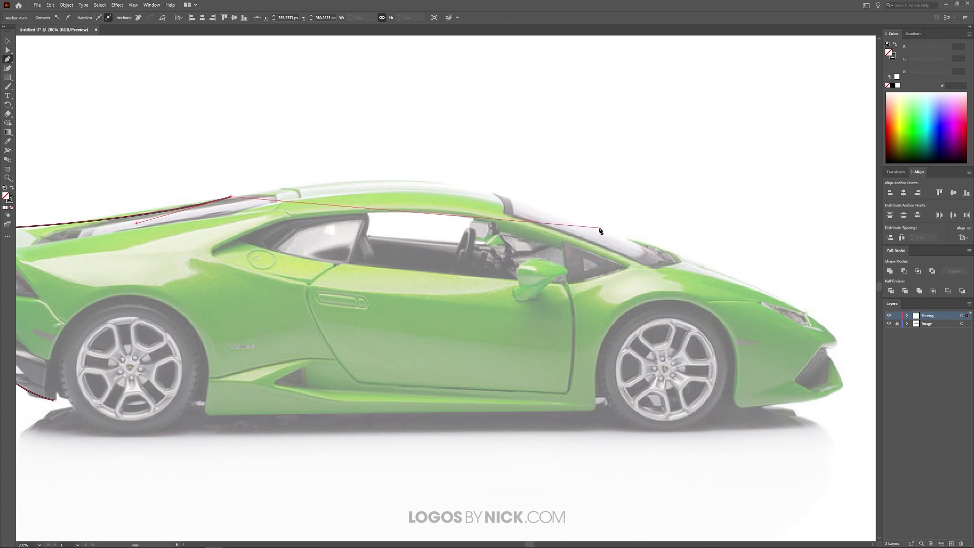
pyautogui.moveTo(599, 228); pyautogui.dragTo(771, 313)
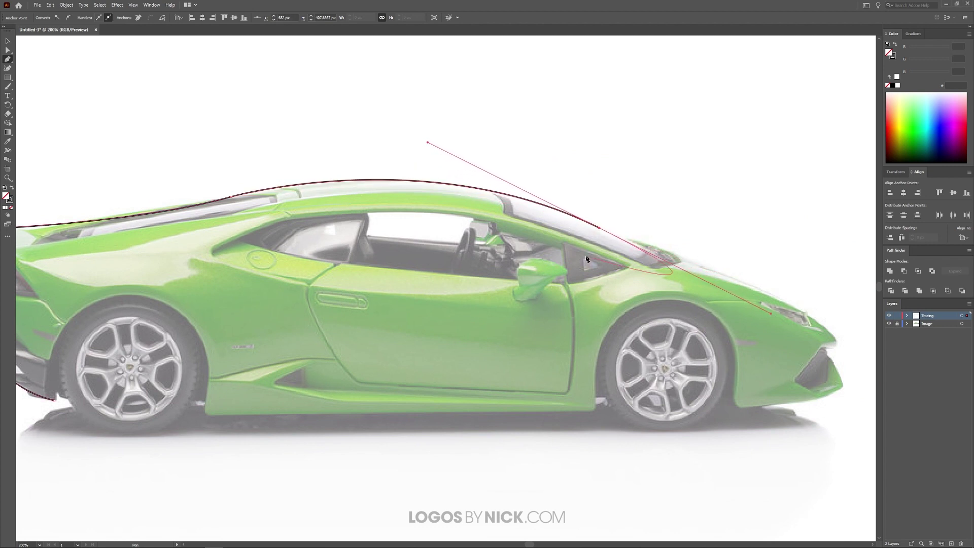
# - Extend the outline with a curve from the windshield along the hood to the car's nose
pyautogui.hscroll(3, 589, 294)
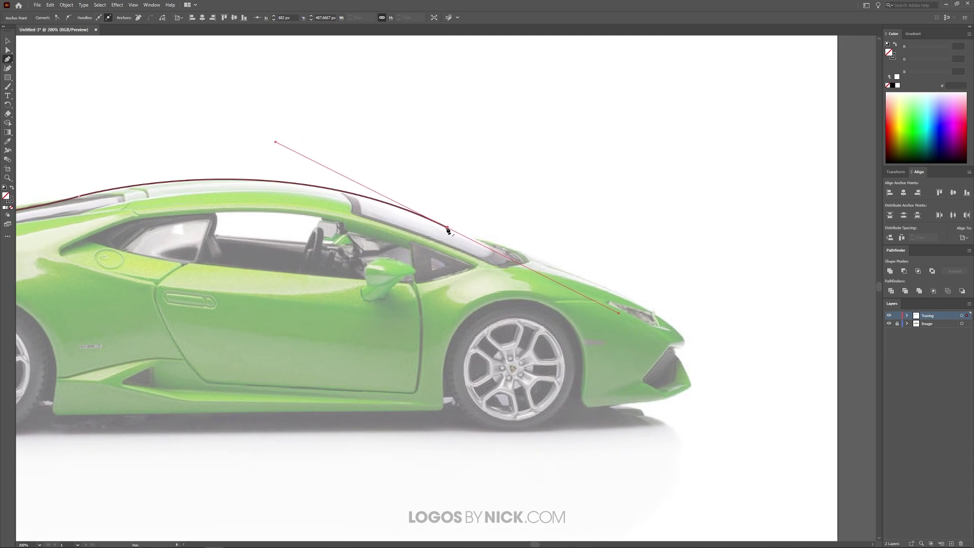
pyautogui.moveTo(447, 227); pyautogui.dragTo(611, 300)
pyautogui.moveTo(683, 344)
pyautogui.mouseDown()
pyautogui.moveTo(753, 386)
pyautogui.moveTo(779, 426)
pyautogui.moveTo(768, 415)
pyautogui.mouseUp()
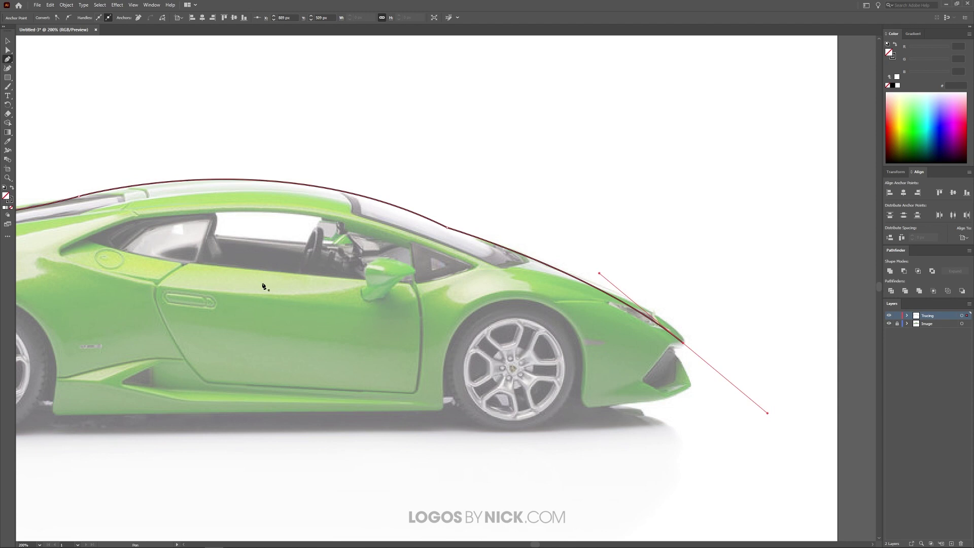
# - Trace the front bumper with corner points at the grille notch and lower lip, then curve its bottom edge back toward the front wheel
pyautogui.click(683, 344)
pyautogui.click(672, 357)
pyautogui.click(691, 387)
pyautogui.moveTo(599, 406); pyautogui.dragTo(526, 406)
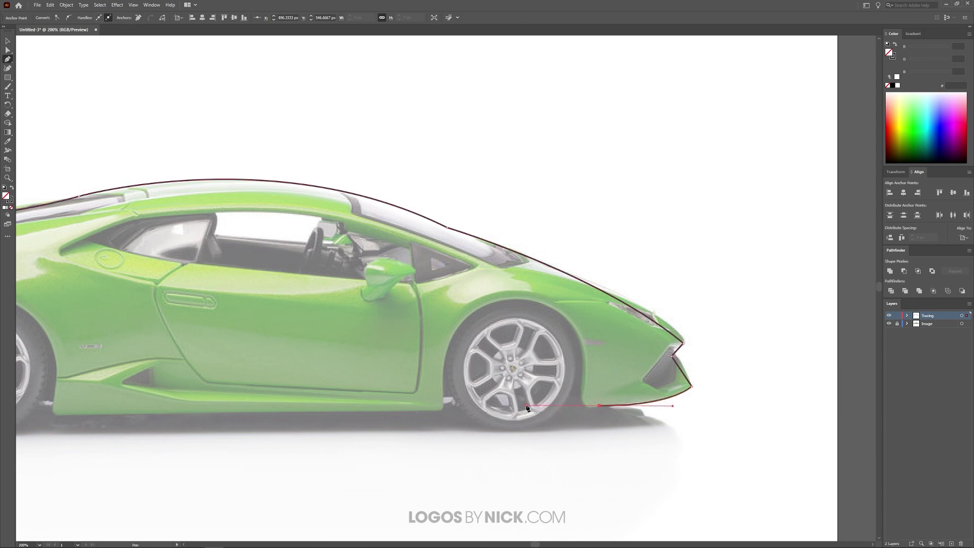
pyautogui.moveTo(291, 359); pyautogui.dragTo(512, 346)
pyautogui.scroll(-1, 456, 389)
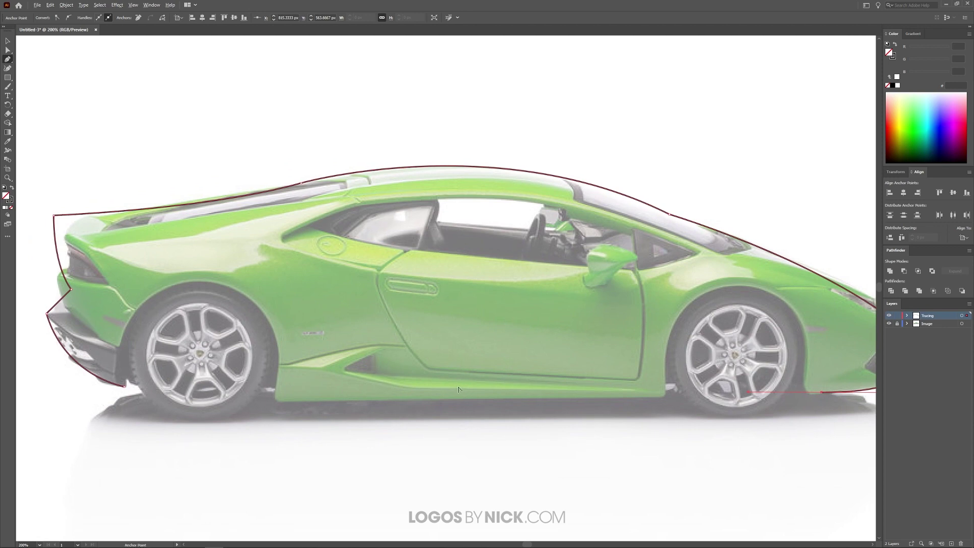
pyautogui.scroll(1, 472, 330)
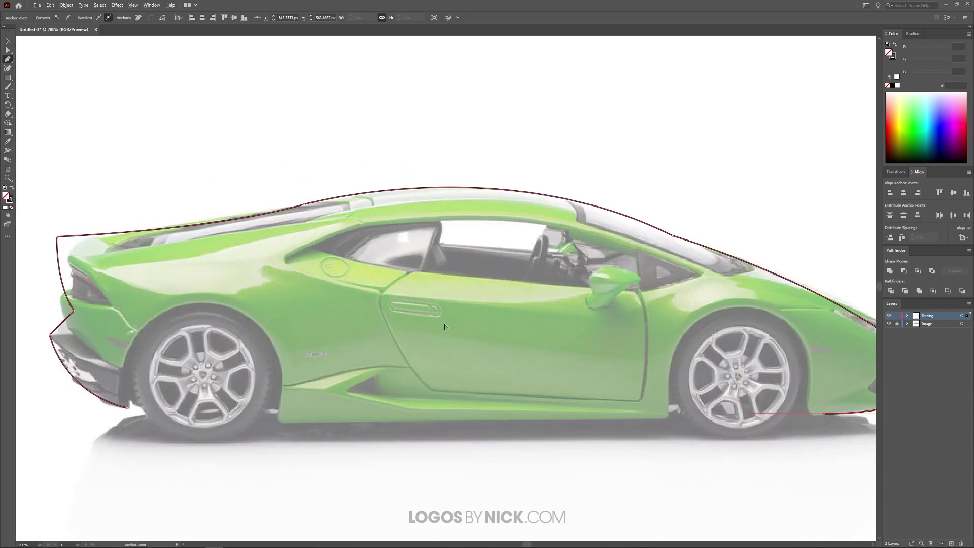
# - With Direct Selection, lower the roof-side handle of the outline's windshield anchor and nudge the anchor up onto the windshield edge
pyautogui.scroll(-1, 456, 325)
pyautogui.scroll(1, 445, 319)
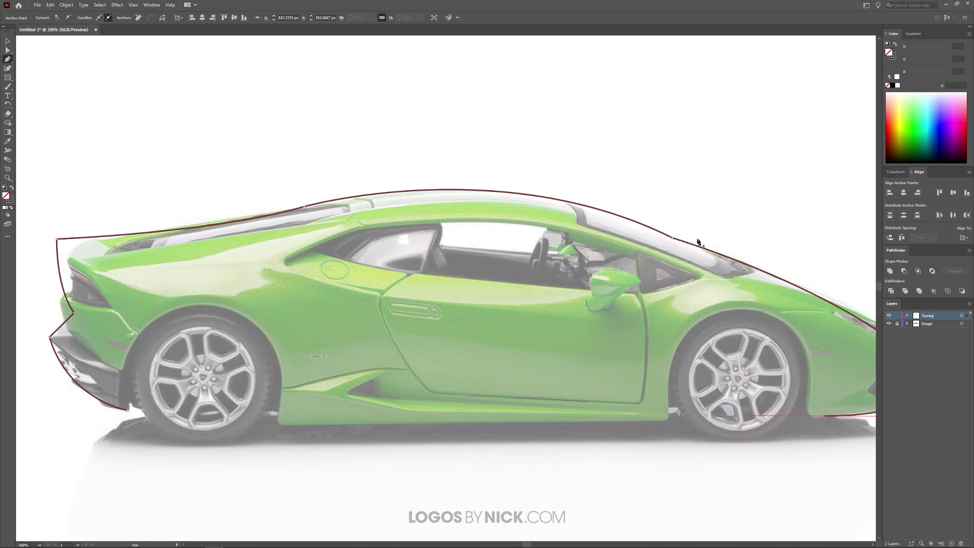
pyautogui.hscroll(1, 632, 269)
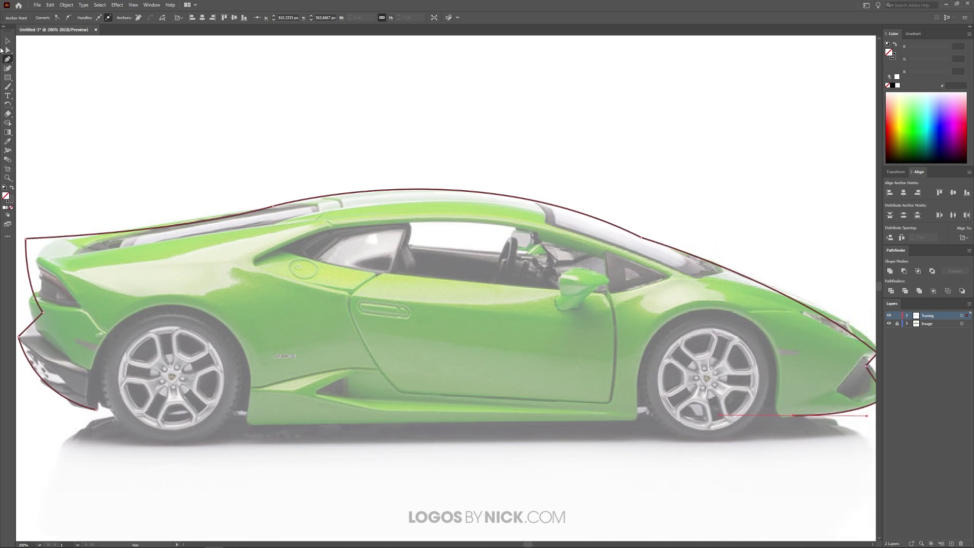
pyautogui.click(8, 51)
pyautogui.click(642, 239)
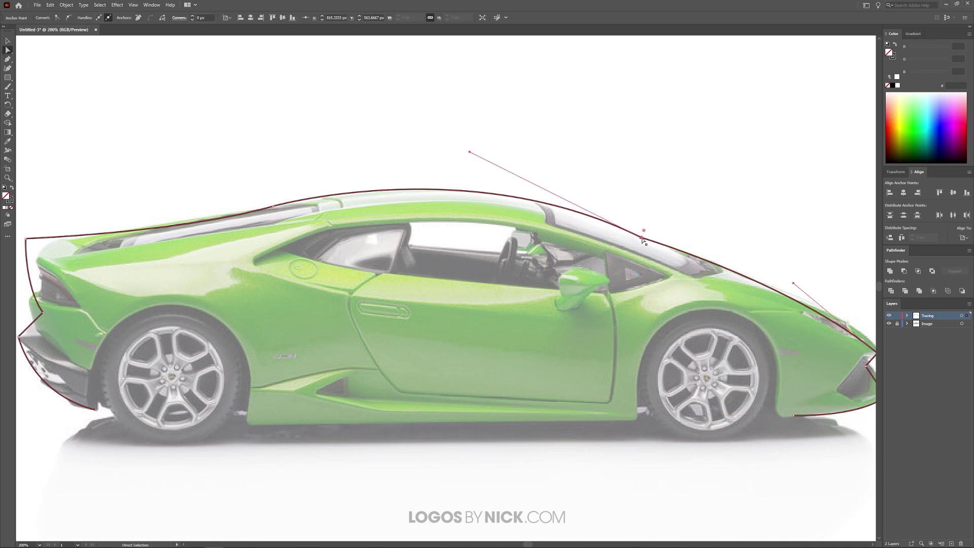
pyautogui.moveTo(471, 153); pyautogui.dragTo(477, 178)
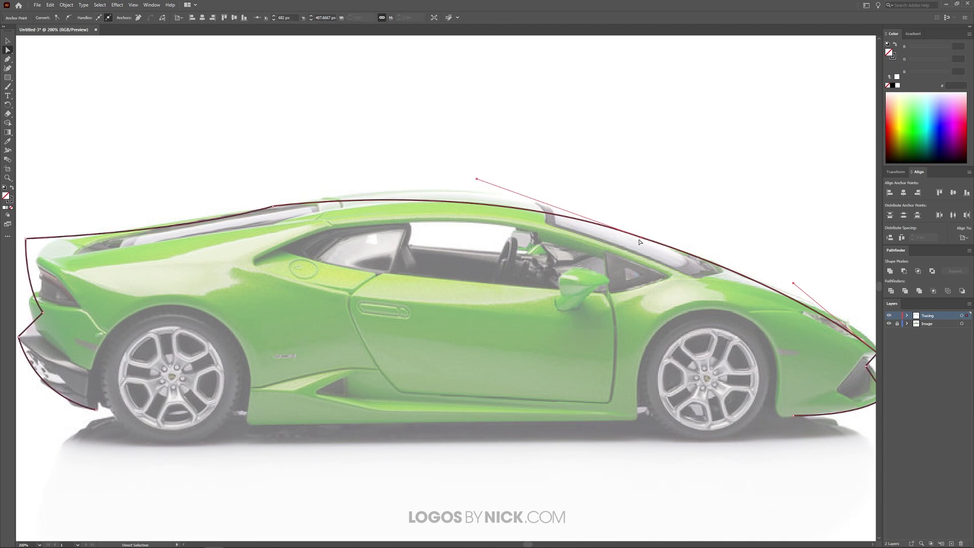
pyautogui.moveTo(642, 238); pyautogui.dragTo(637, 231)
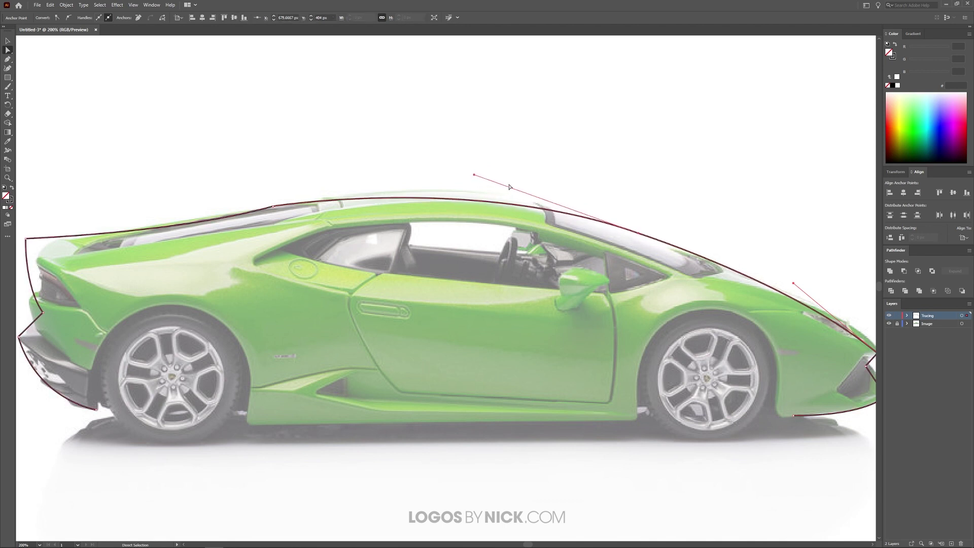
# - Reshape the roof segment to follow the roofline, extending the rear window anchor's forward handle and adjusting the windshield anchor's roof-side handle
pyautogui.click(274, 206)
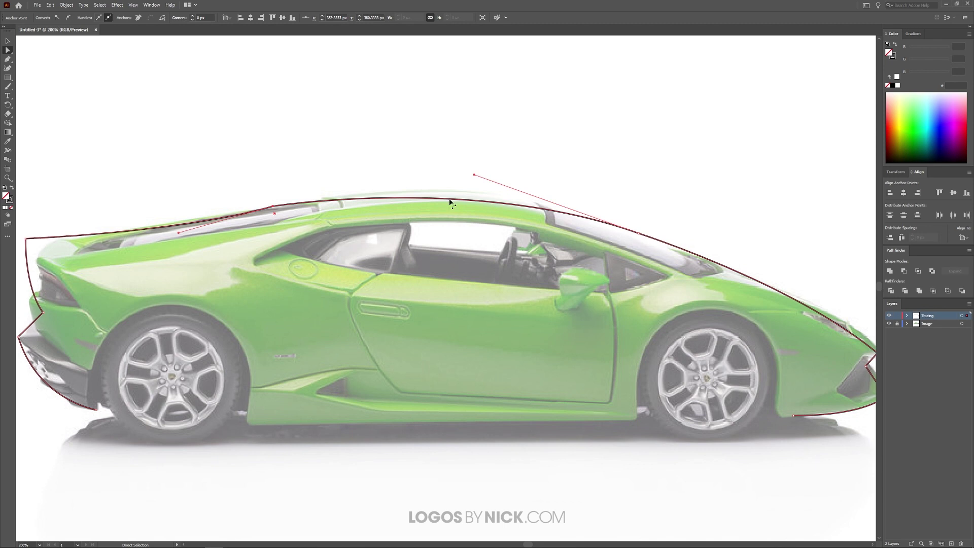
pyautogui.moveTo(453, 202); pyautogui.dragTo(467, 194)
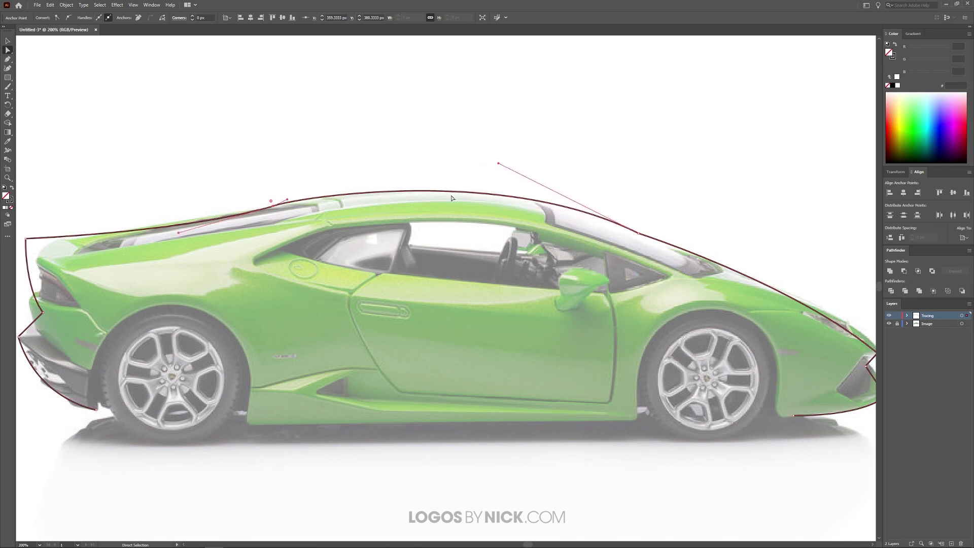
pyautogui.moveTo(288, 201); pyautogui.dragTo(346, 193)
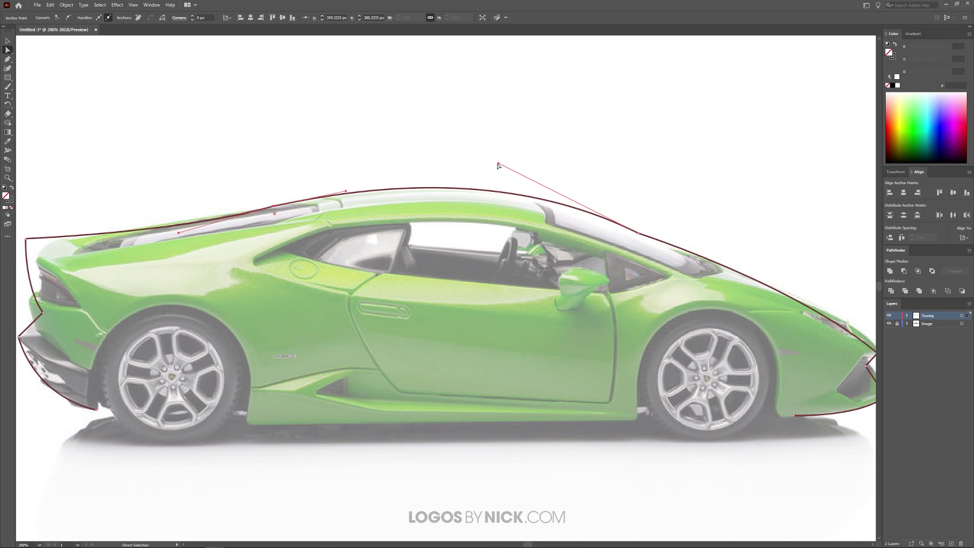
pyautogui.moveTo(498, 164)
pyautogui.mouseDown()
pyautogui.moveTo(516, 192)
pyautogui.moveTo(510, 169)
pyautogui.mouseUp()
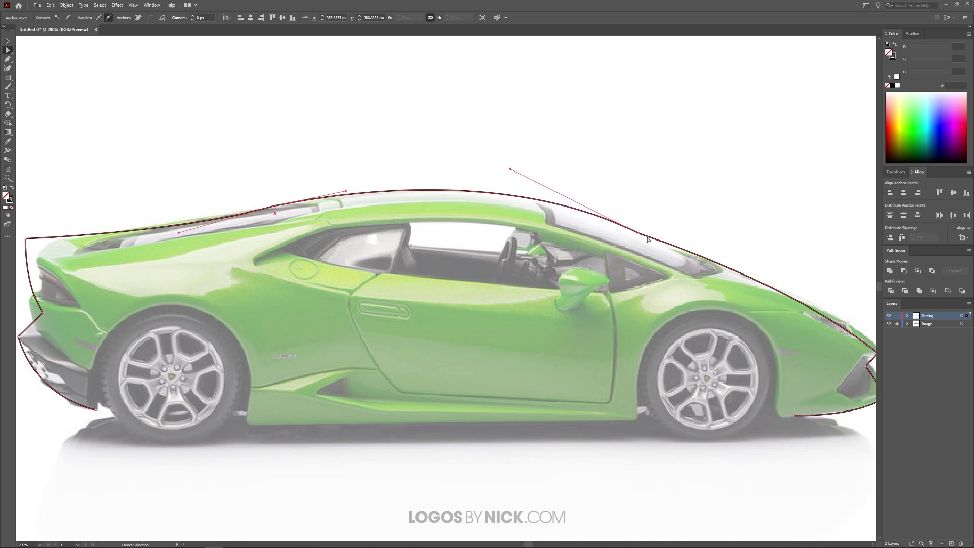
# - Move the windshield anchor slightly toward the hood and fine-tune its position, its handle and the hood segment to follow the car
pyautogui.moveTo(648, 240); pyautogui.dragTo(734, 269)
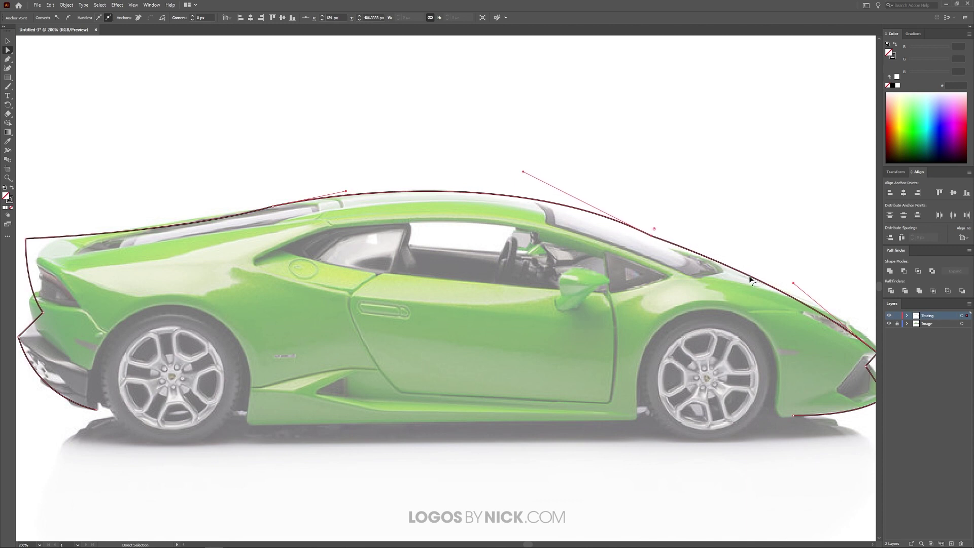
pyautogui.moveTo(750, 280); pyautogui.dragTo(752, 283)
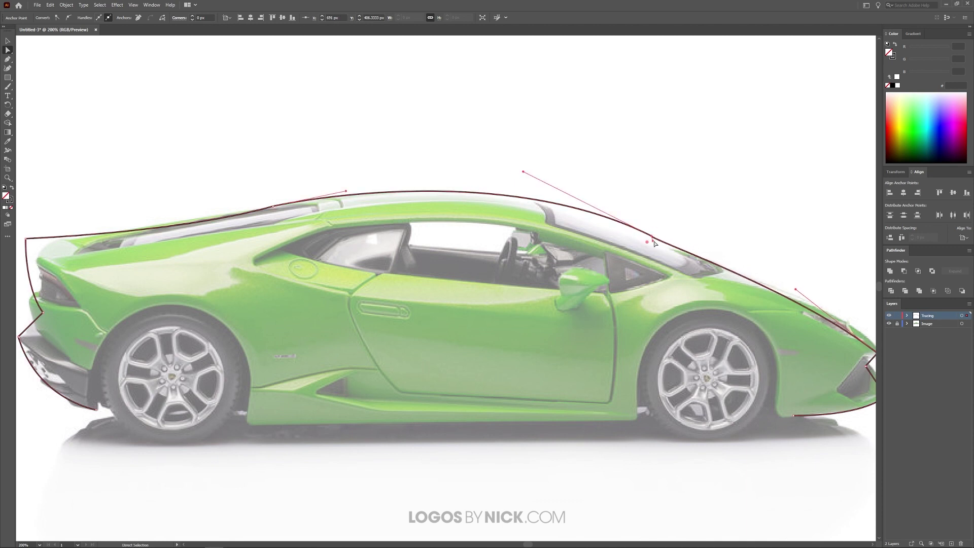
pyautogui.moveTo(655, 244); pyautogui.dragTo(711, 260)
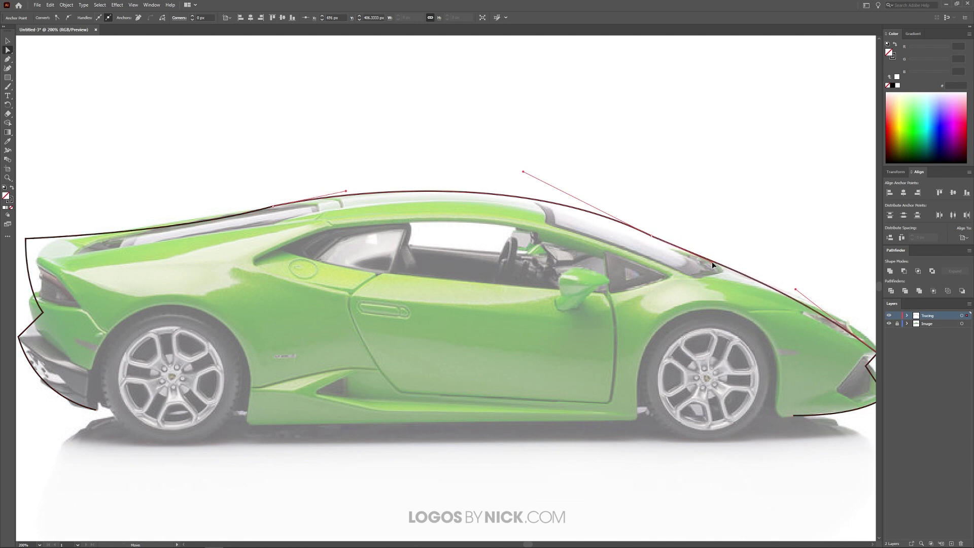
pyautogui.moveTo(811, 307); pyautogui.dragTo(720, 293)
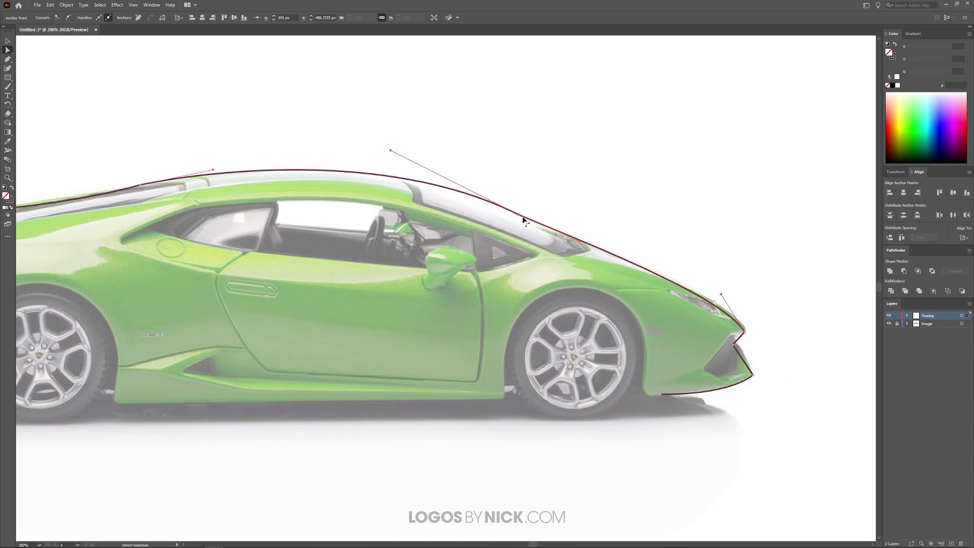
pyautogui.moveTo(524, 220); pyautogui.dragTo(527, 218)
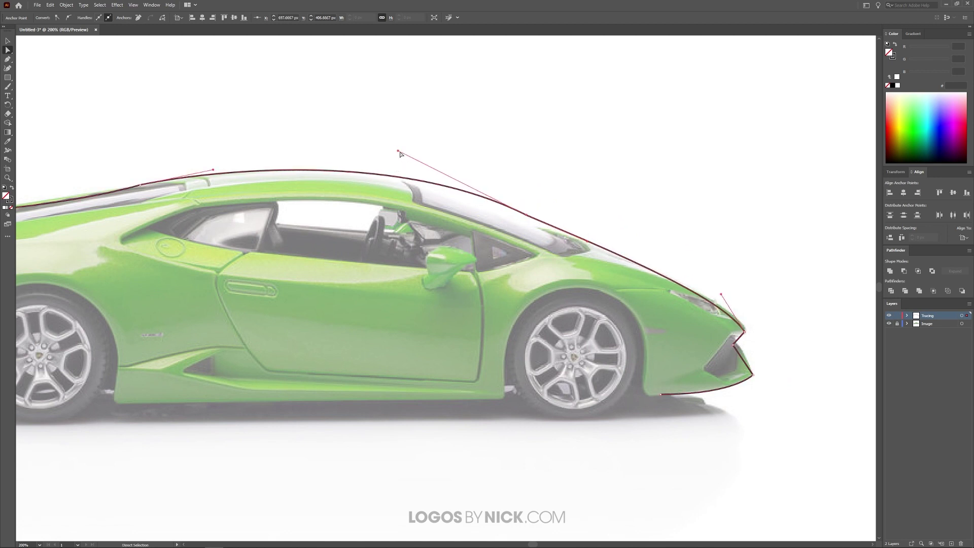
pyautogui.moveTo(398, 152); pyautogui.dragTo(394, 158)
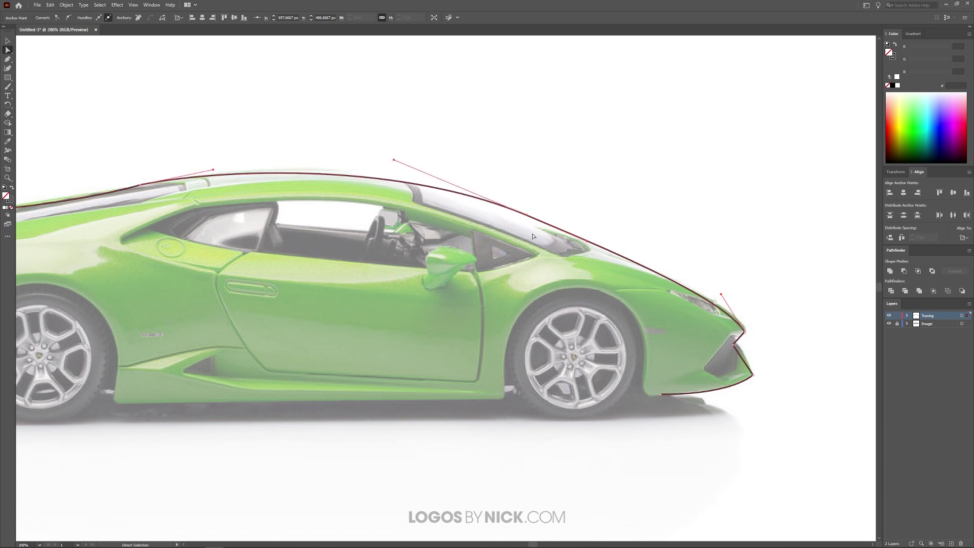
pyautogui.moveTo(528, 219); pyautogui.dragTo(526, 213)
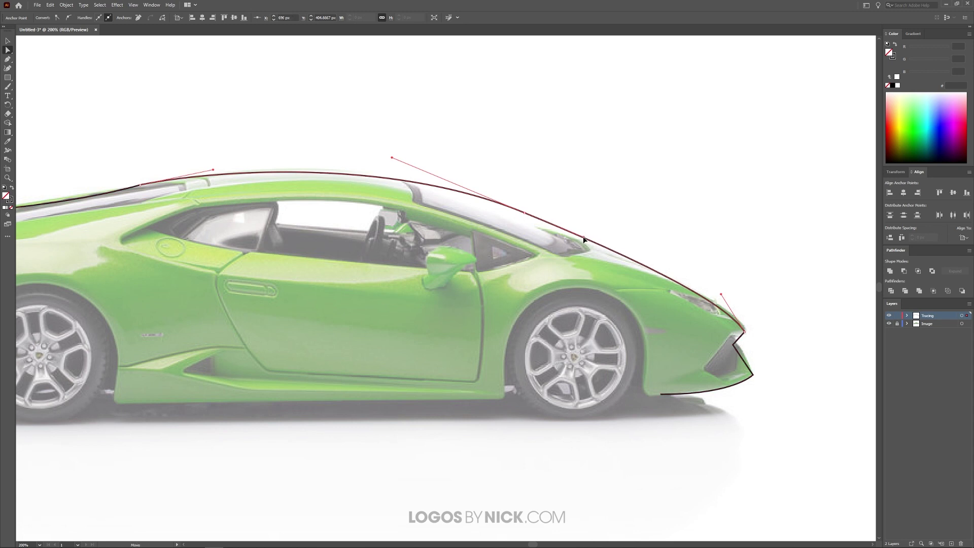
# - Raise the spoiler-side handle of the rear window anchor to smooth the outline between spoiler and roof, and check the whole outline
pyautogui.press('space')
pyautogui.moveTo(406, 277); pyautogui.dragTo(590, 284)
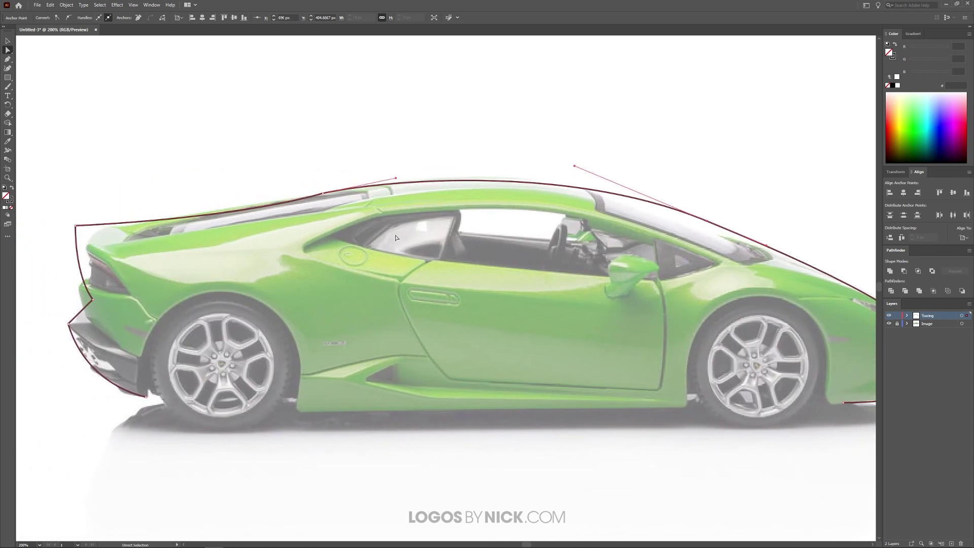
pyautogui.click(324, 193)
pyautogui.moveTo(228, 221); pyautogui.dragTo(230, 212)
pyautogui.scroll(-3, 330, 258)
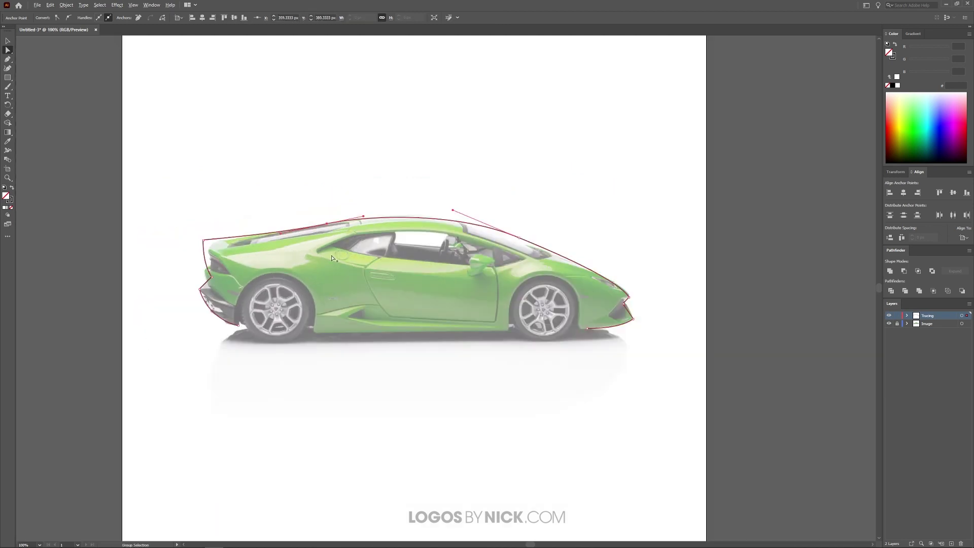
pyautogui.scroll(2, 332, 258)
pyautogui.scroll(-2, 337, 258)
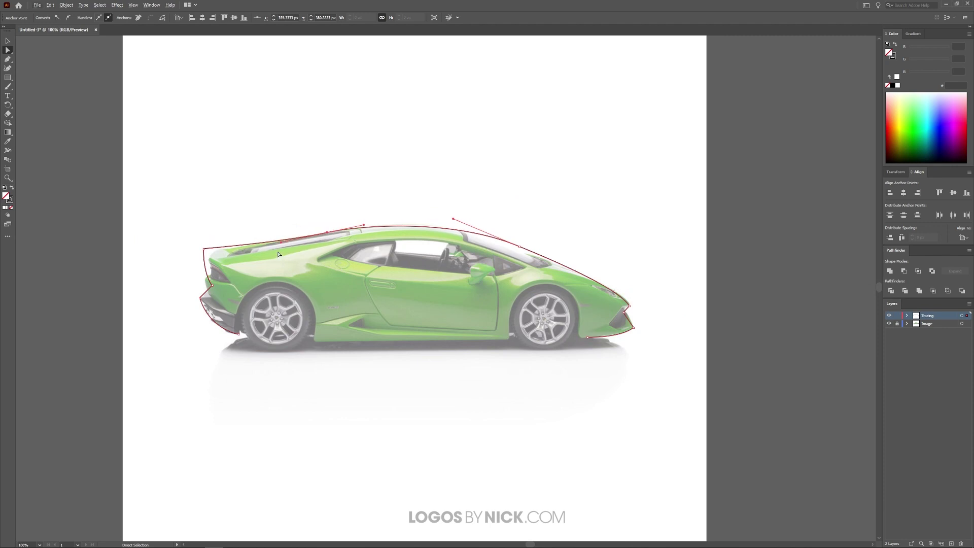
pyautogui.scroll(1, 276, 277)
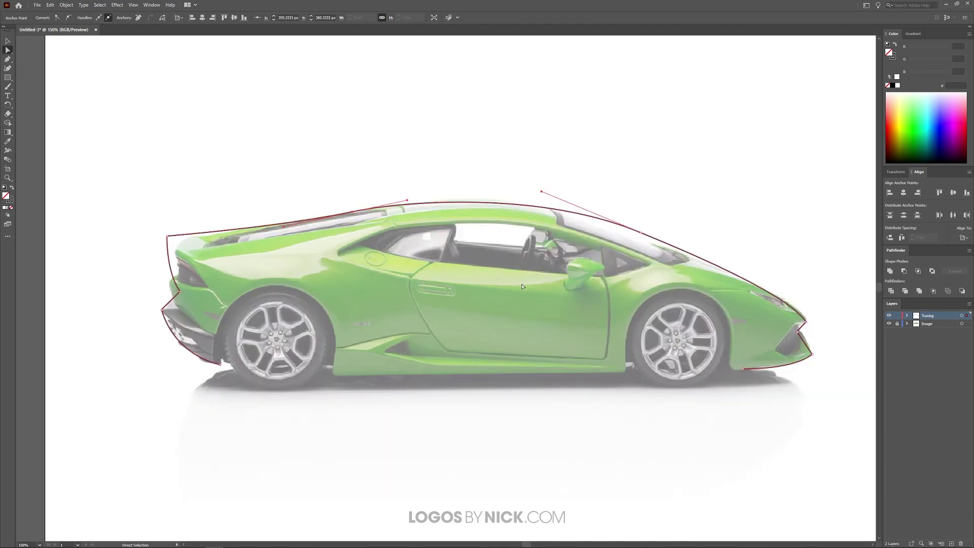
# - Select the whole car outline and apply the elliptical variable width profile, thick in the middle with tapered ends
pyautogui.click(7, 43)
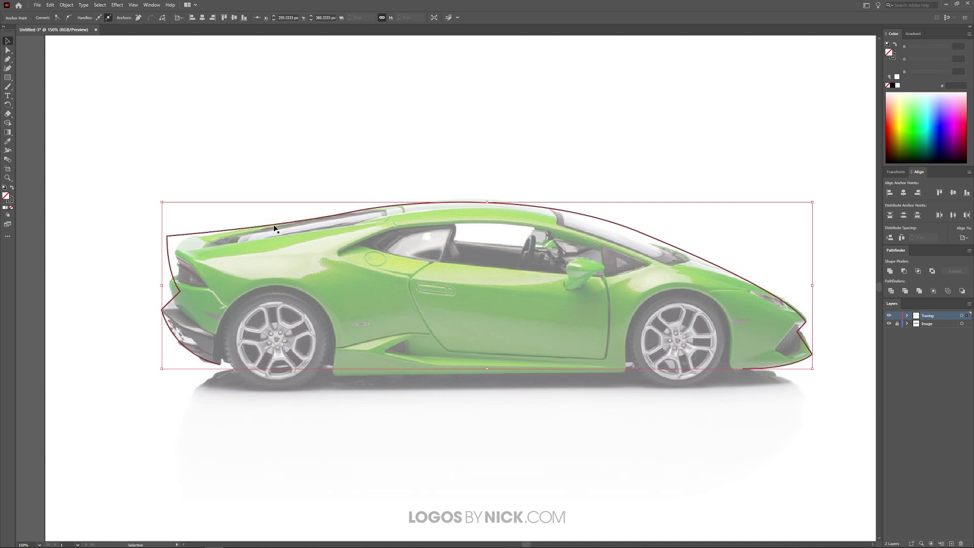
pyautogui.hotkey('ctrl', 'shift', 'a')
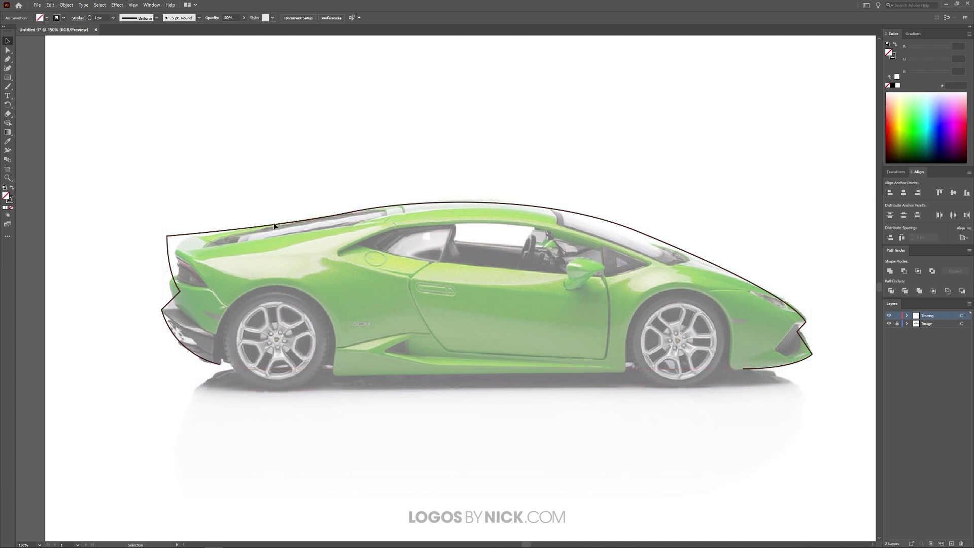
pyautogui.click(274, 227)
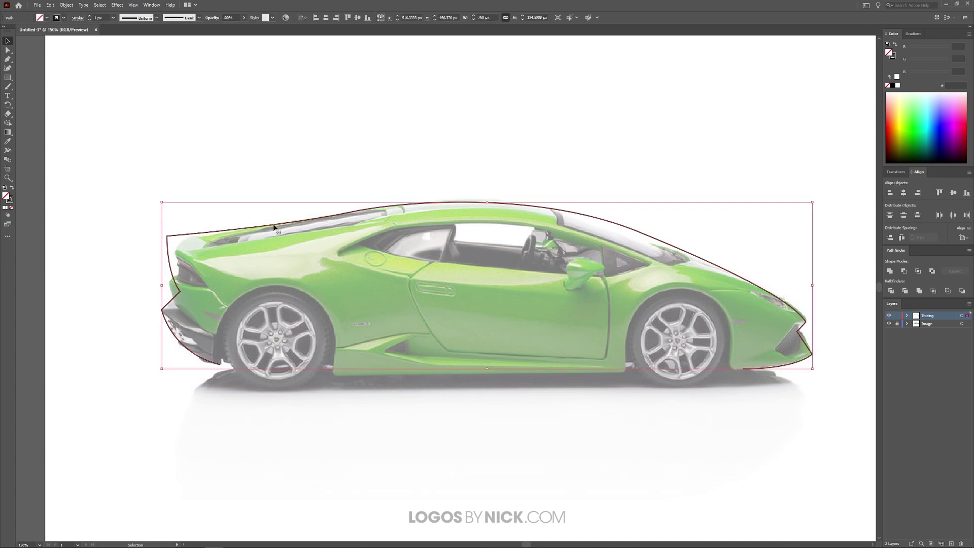
pyautogui.click(156, 18)
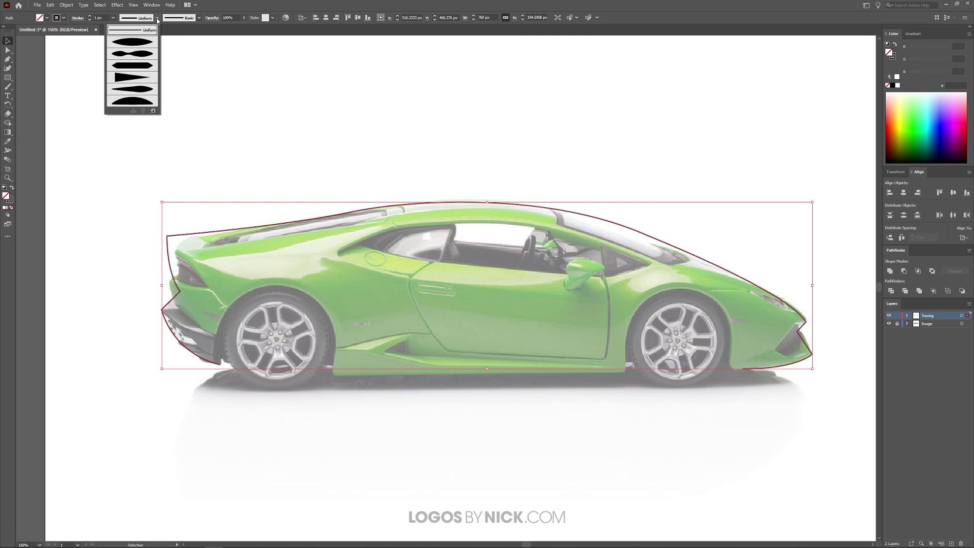
pyautogui.click(130, 43)
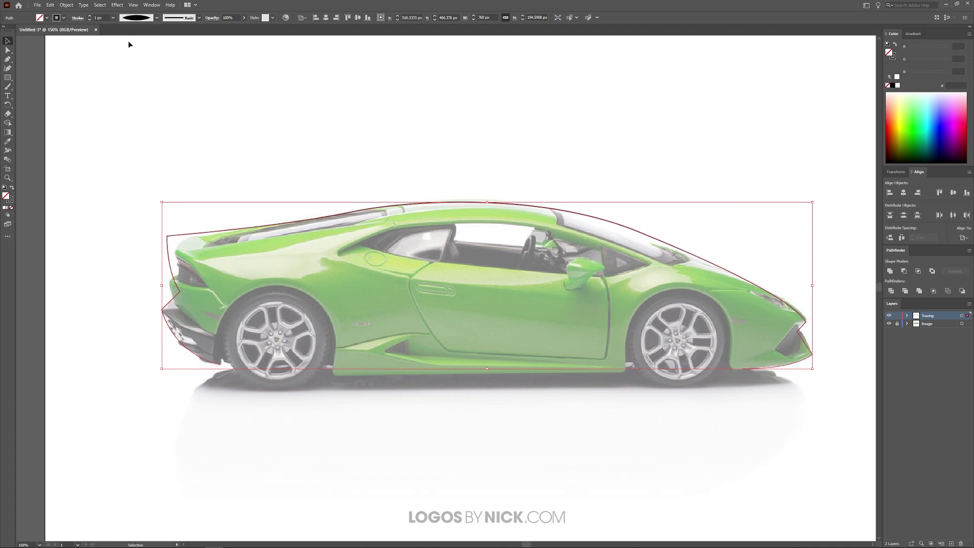
# - Set the car outline's stroke weight to 23 px and deselect it
pyautogui.click(113, 18)
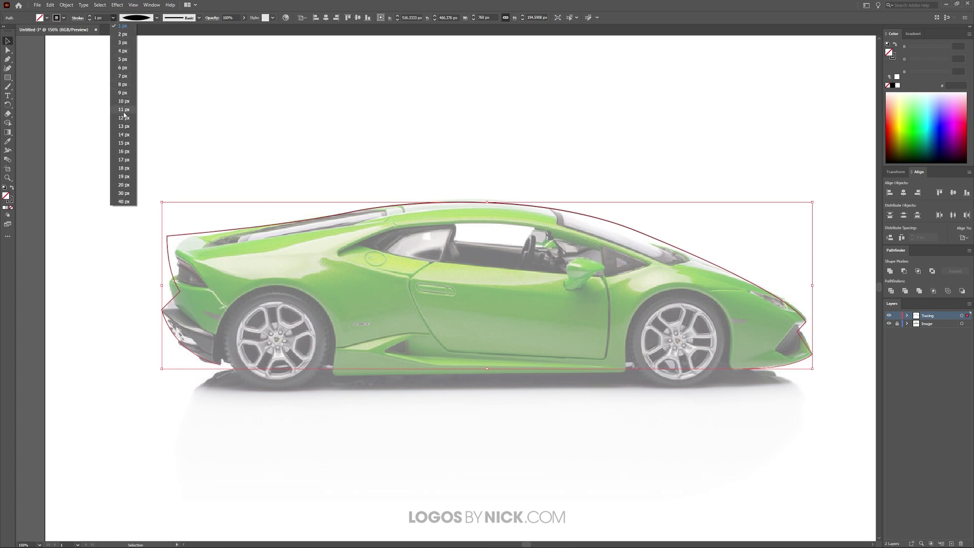
pyautogui.click(121, 26)
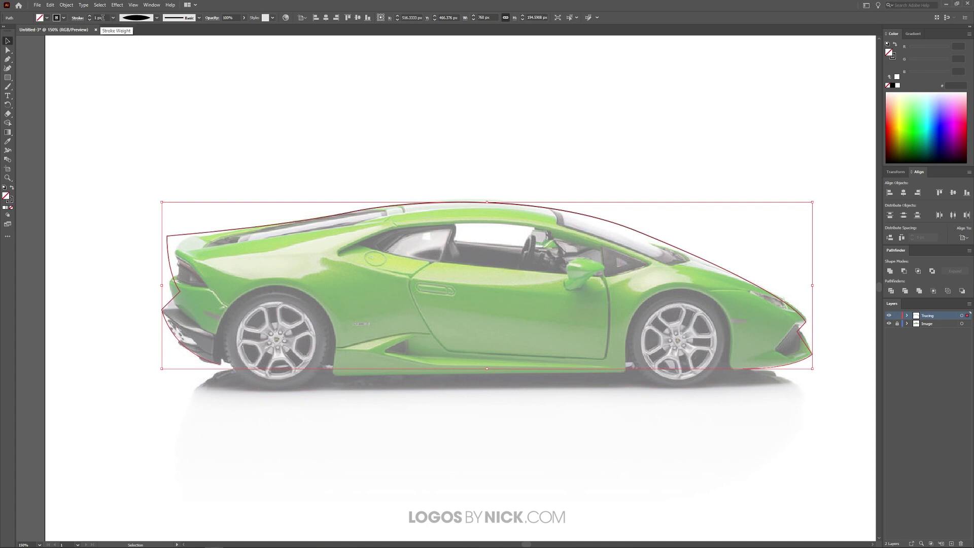
pyautogui.scroll(15, 102, 18)
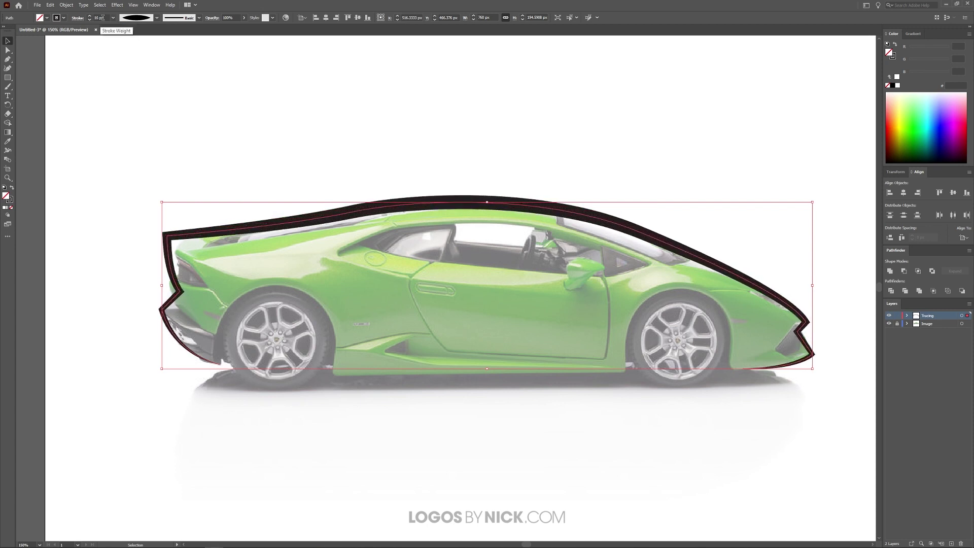
pyautogui.scroll(5, 101, 18)
pyautogui.scroll(4, 102, 18)
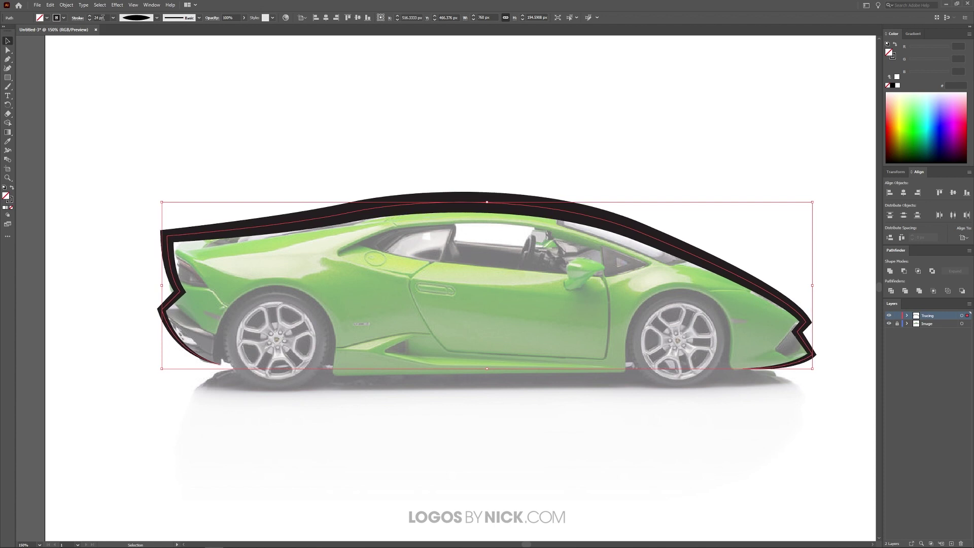
pyautogui.scroll(-2, 102, 18)
pyautogui.scroll(-1, 102, 18)
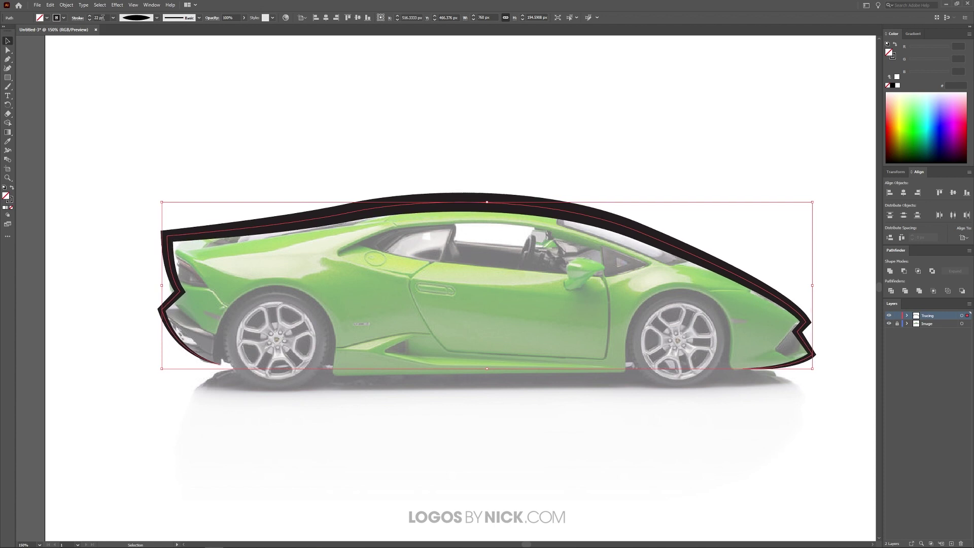
pyautogui.scroll(1, 102, 18)
pyautogui.scroll(-1, 102, 18)
pyautogui.scroll(1, 102, 18)
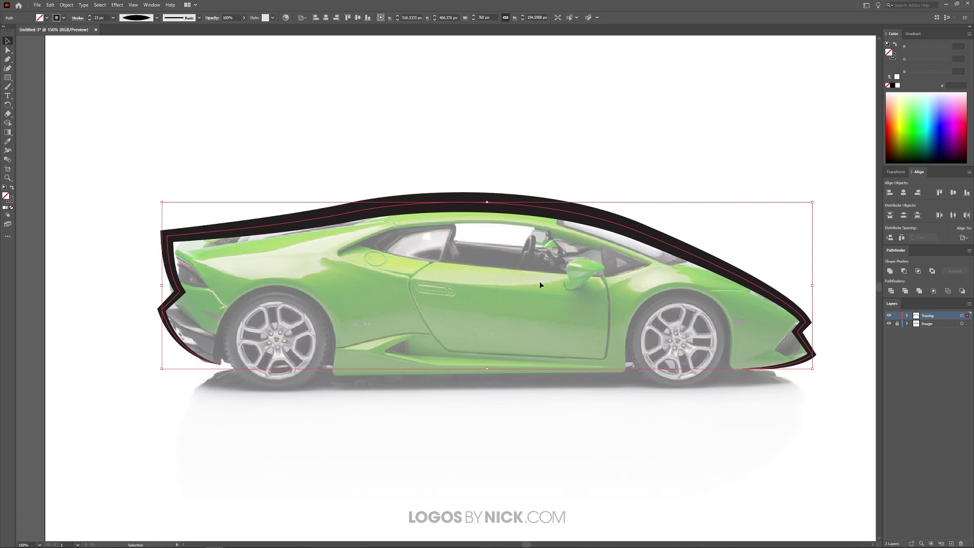
pyautogui.click(416, 125)
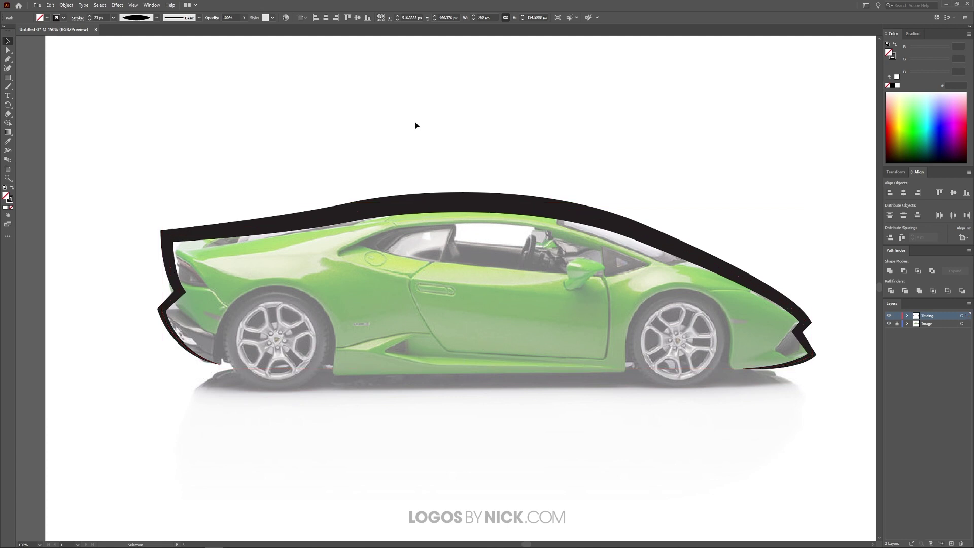
# - With the Pen tool, draw a curved line along the lower side-window edge, from its rear corner to the base of the windshield
pyautogui.click(7, 59)
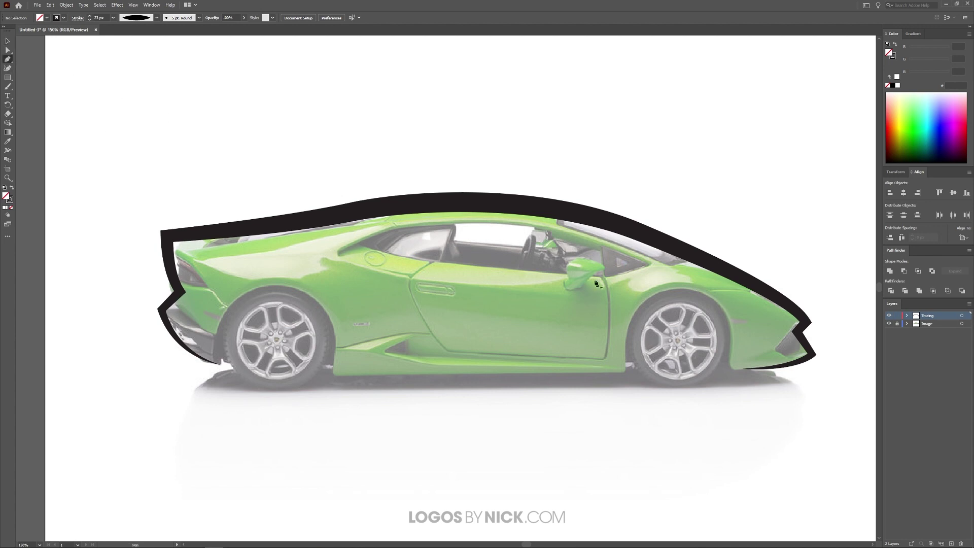
pyautogui.click(340, 247)
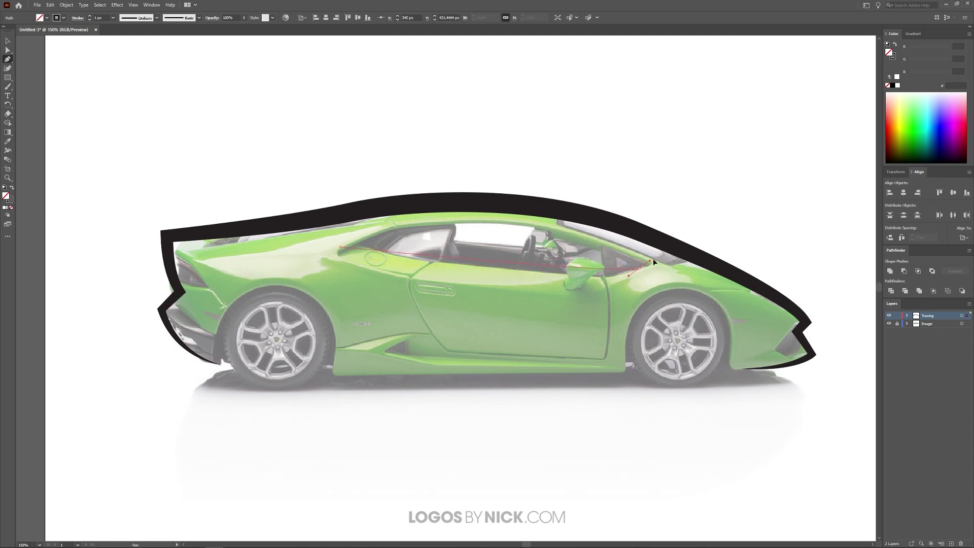
pyautogui.moveTo(640, 267); pyautogui.dragTo(817, 257)
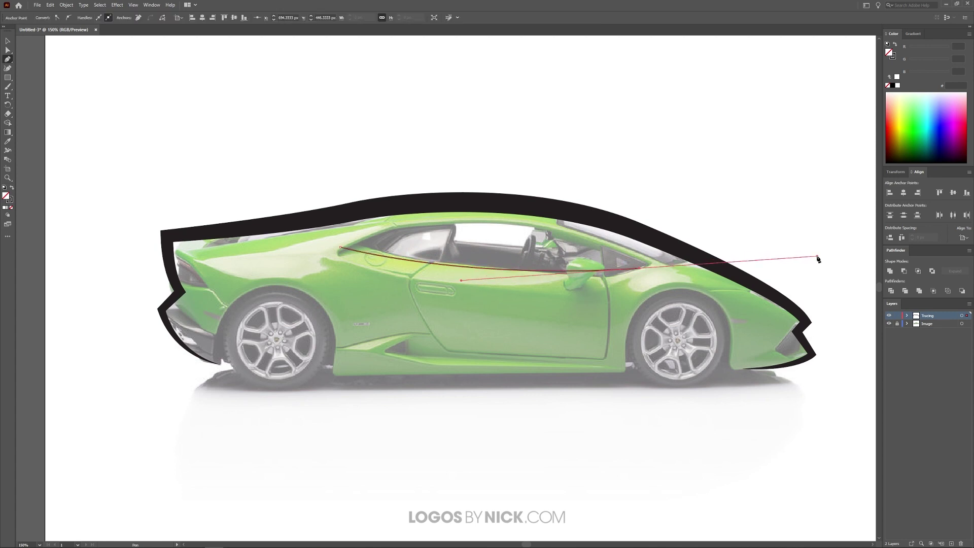
# - Extend the side-window path from its sharp front corner with a curve running back up along the windshield pillar
pyautogui.click(639, 269)
pyautogui.moveTo(536, 228); pyautogui.dragTo(459, 211)
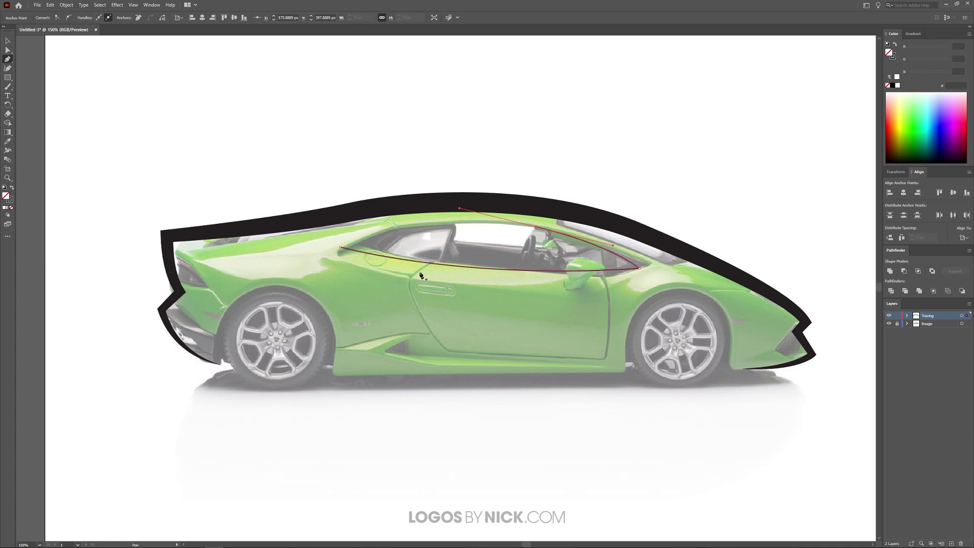
pyautogui.press('v')
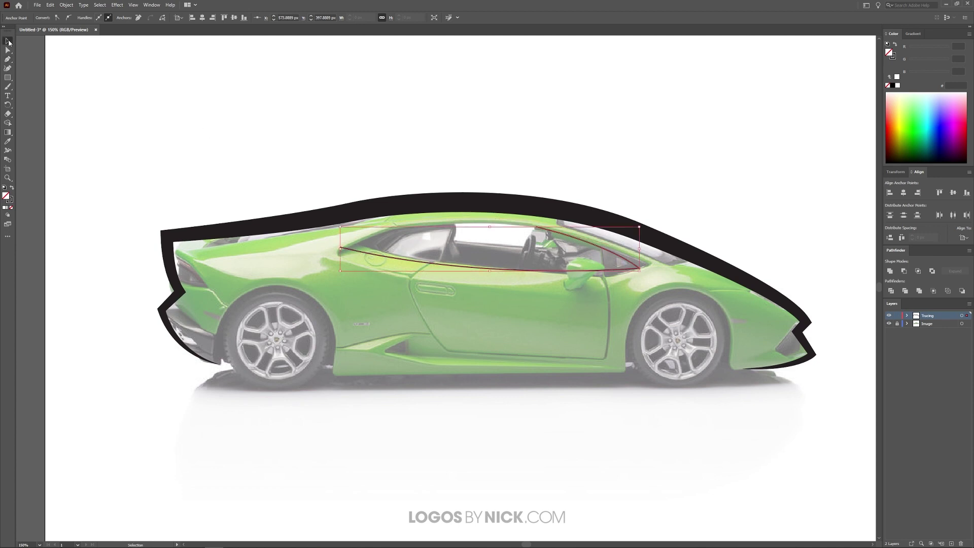
# - Apply the elliptical variable width profile to the window path and set its stroke weight to 22 px
pyautogui.click(479, 270)
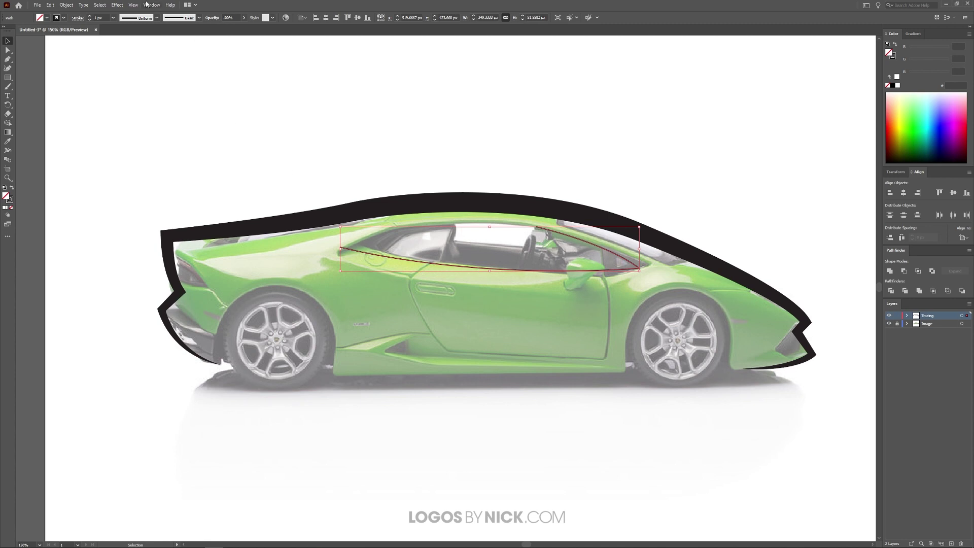
pyautogui.click(136, 18)
pyautogui.click(132, 45)
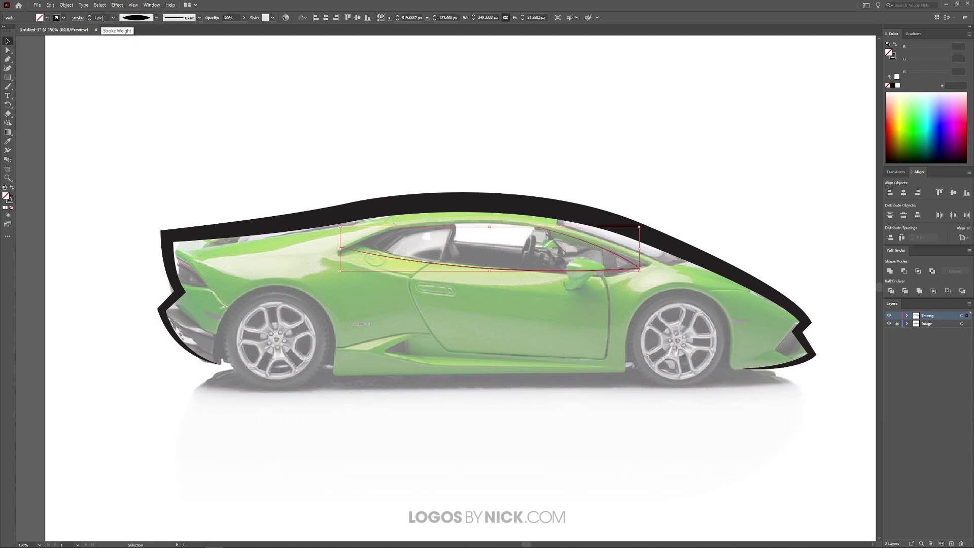
pyautogui.scroll(20, 101, 18)
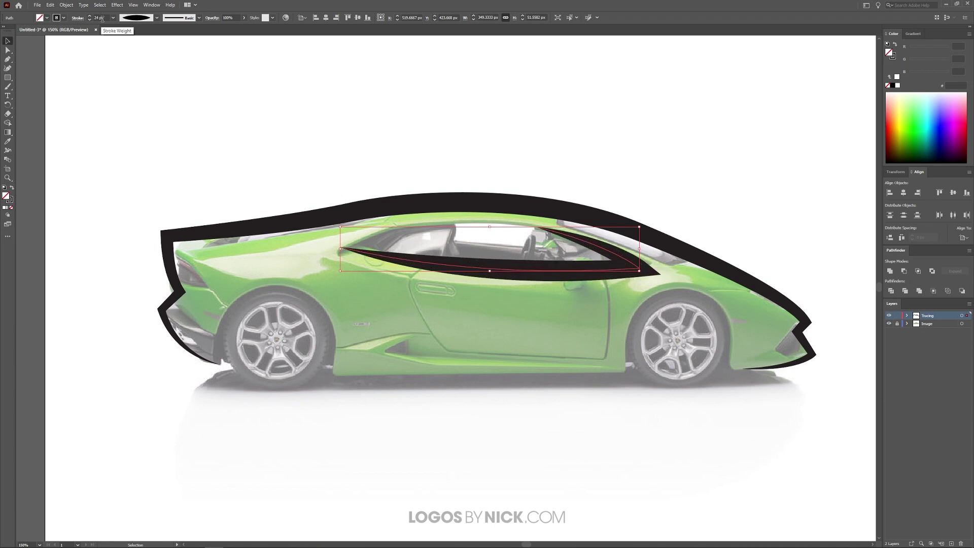
pyautogui.scroll(-3, 101, 18)
pyautogui.scroll(2, 102, 18)
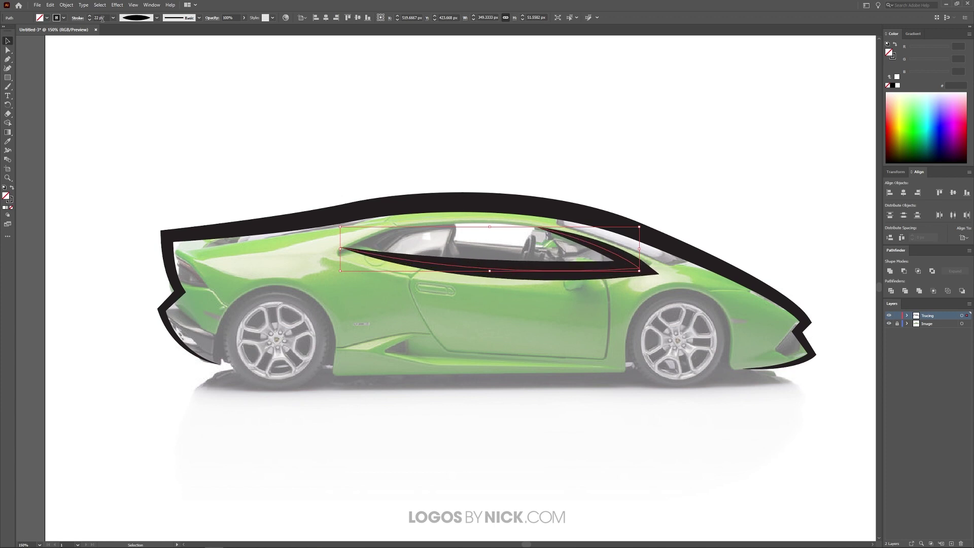
# - Adjust the curves on both sides of the window path's front corner by shortening their direction handles
pyautogui.click(9, 50)
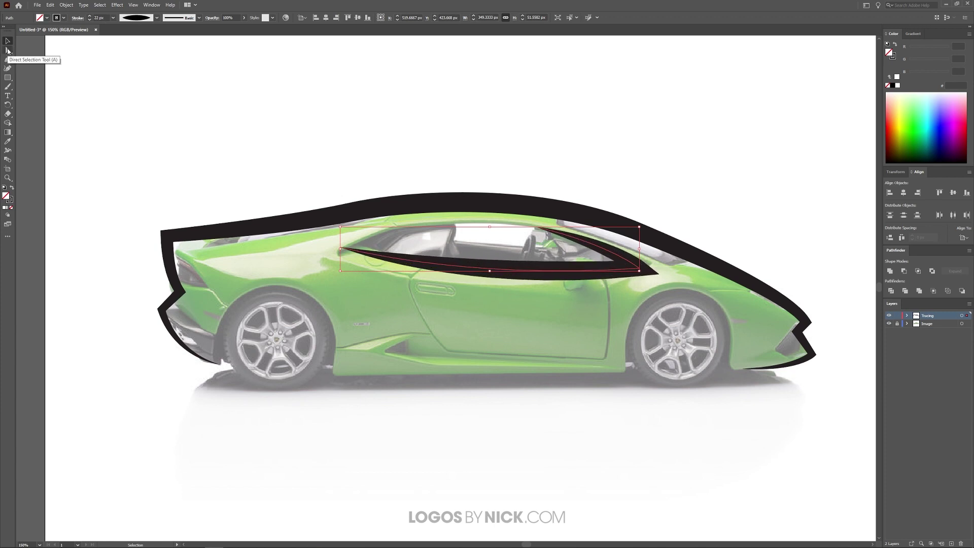
pyautogui.click(639, 268)
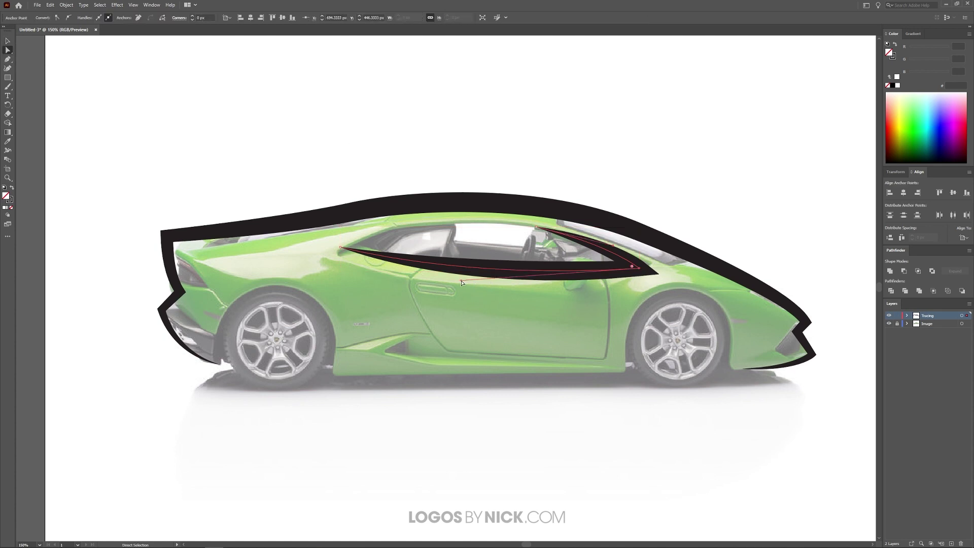
pyautogui.moveTo(462, 283); pyautogui.dragTo(499, 285)
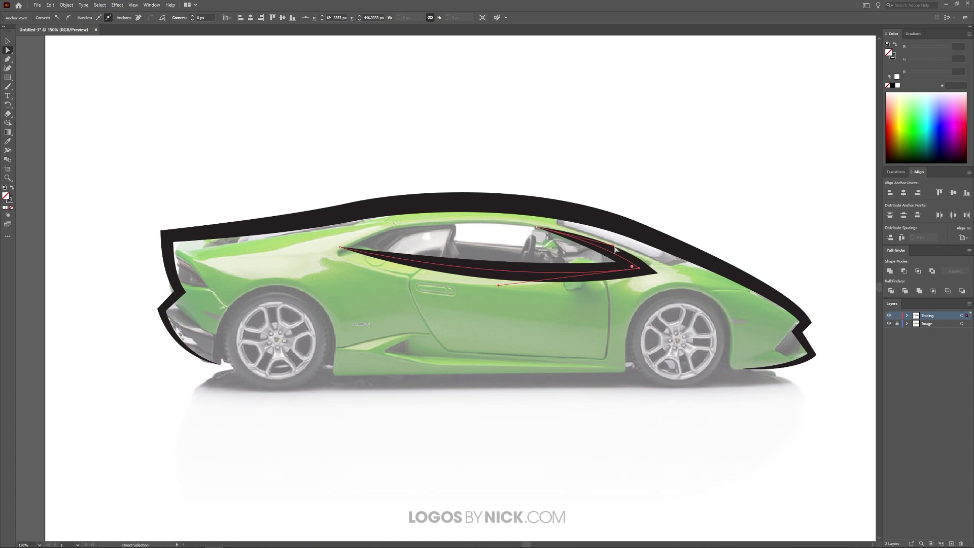
pyautogui.moveTo(615, 249); pyautogui.dragTo(600, 247)
# - Move the window path's upper end anchor slightly toward the rear and raise its front handle to smooth the pillar curve
pyautogui.scroll(1, 705, 248)
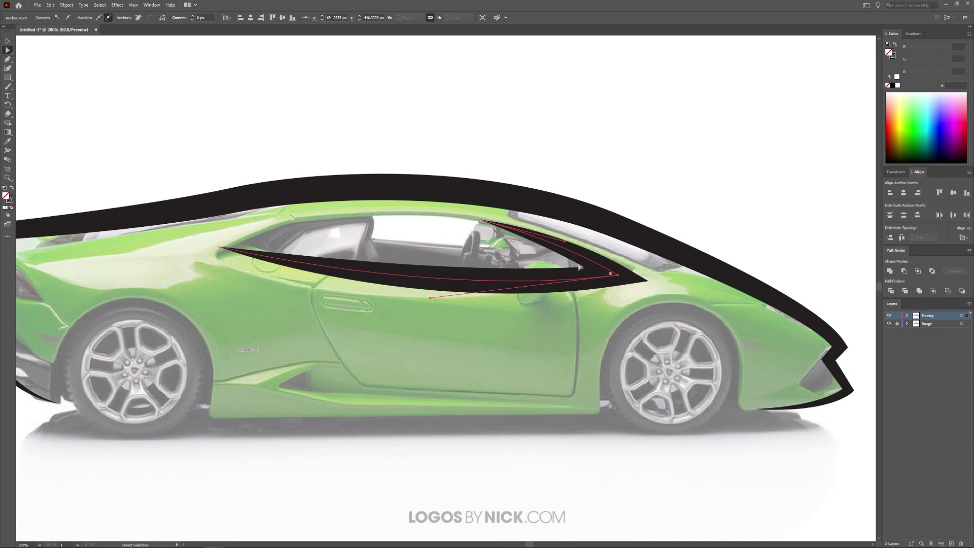
pyautogui.moveTo(481, 221); pyautogui.dragTo(470, 219)
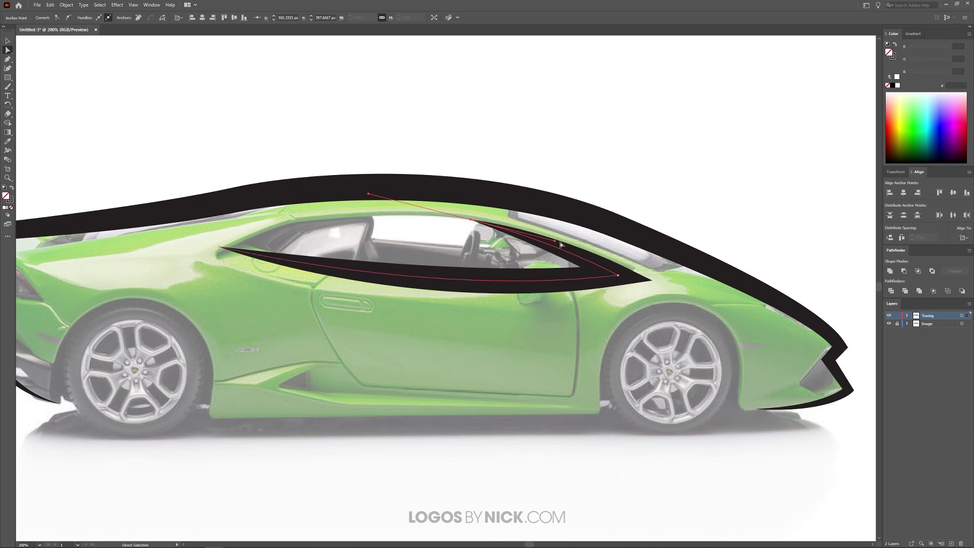
pyautogui.moveTo(555, 241); pyautogui.dragTo(554, 237)
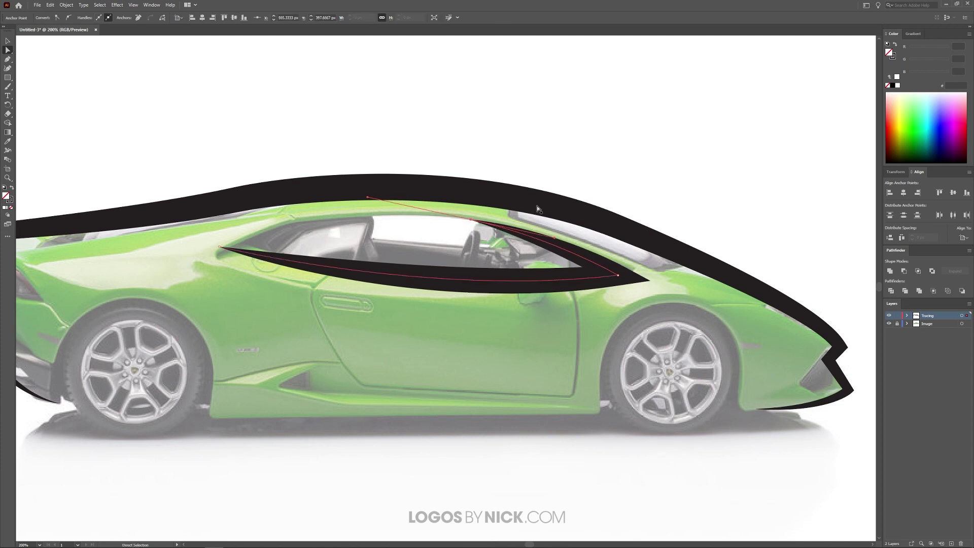
# - Deselect the window path, view the whole drawing, and temporarily hide the Image layer to check the line art alone
pyautogui.scroll(-2, 537, 267)
pyautogui.scroll(1, 538, 268)
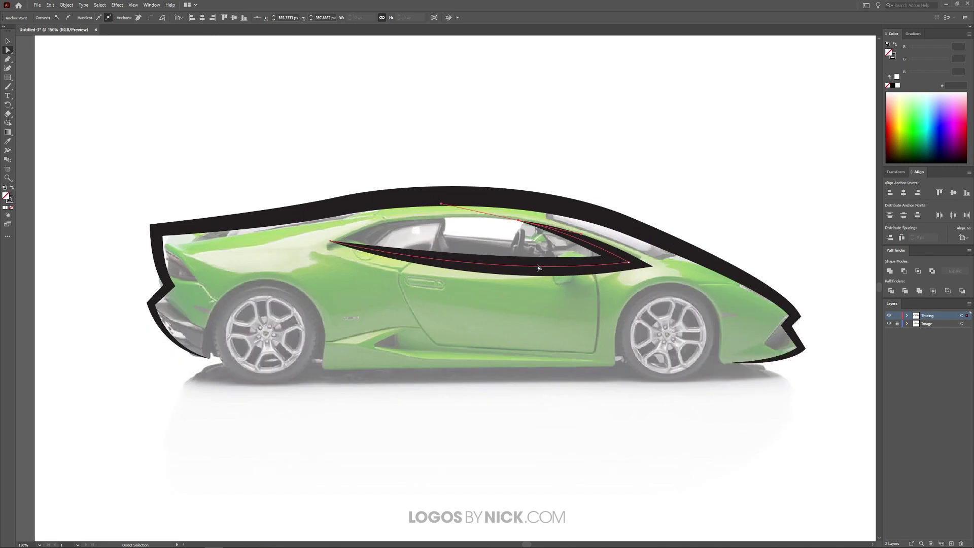
pyautogui.scroll(-3, 538, 268)
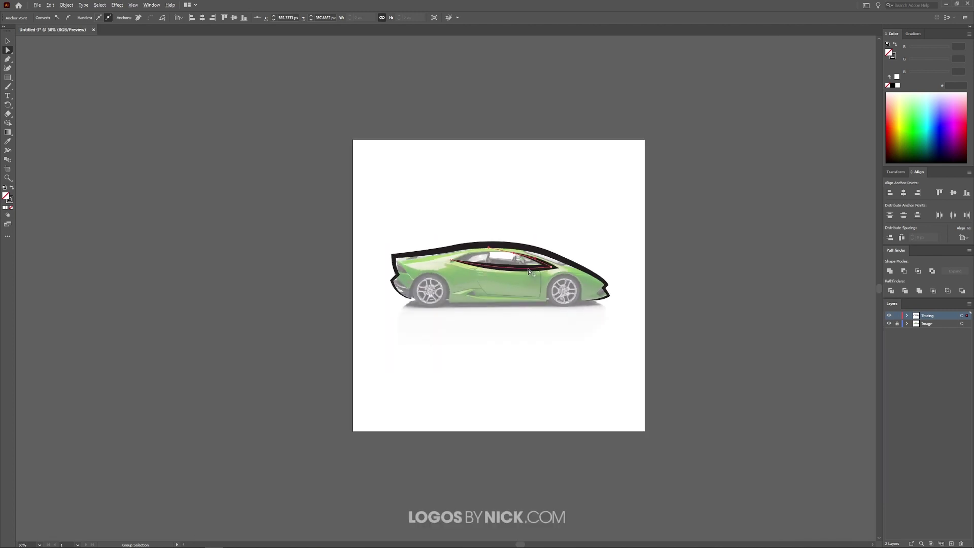
pyautogui.scroll(1, 529, 272)
pyautogui.click(546, 169)
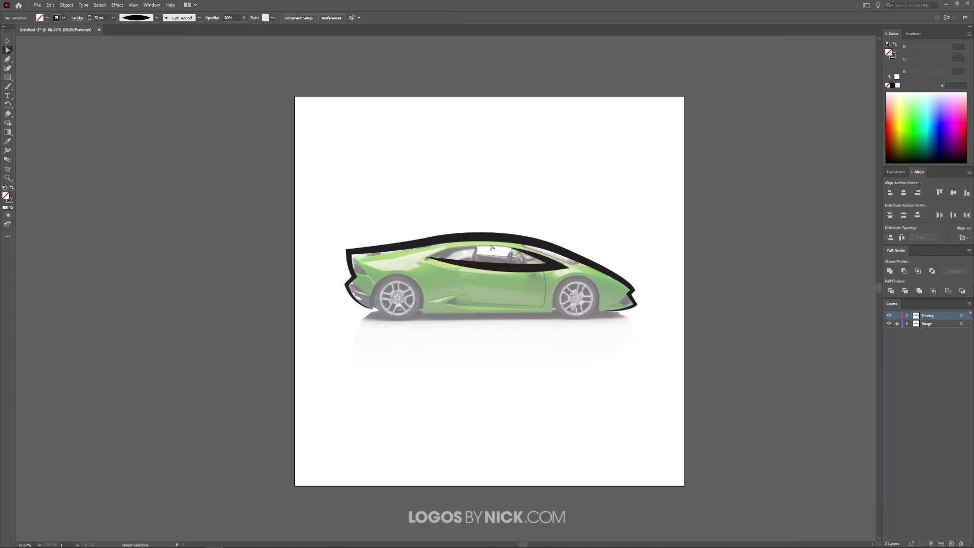
pyautogui.click(889, 324)
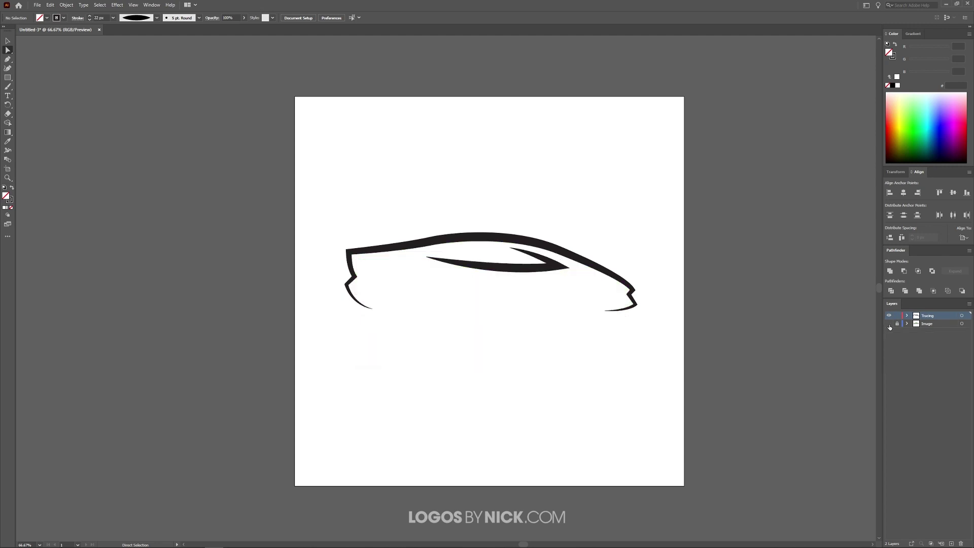
pyautogui.click(889, 324)
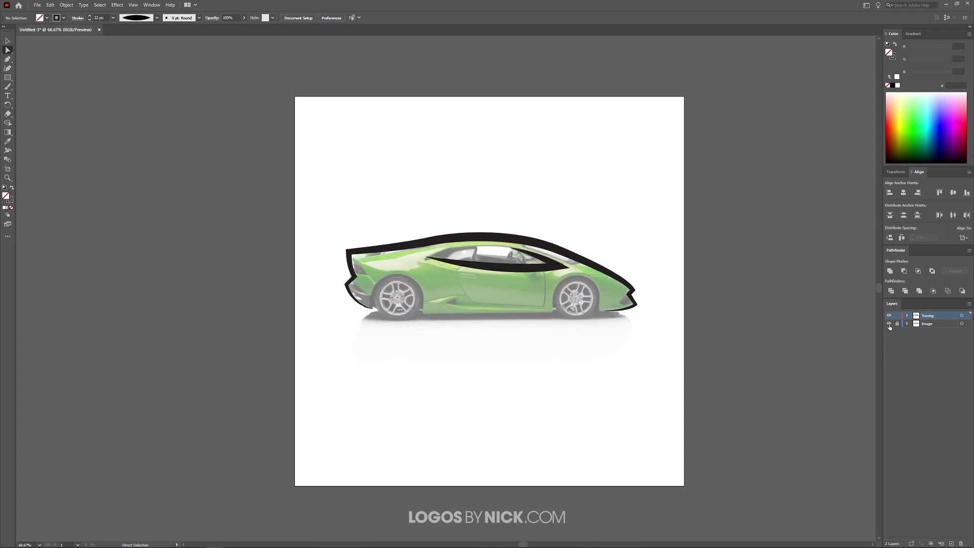
# - With the Pen tool, draw a path down the front half of the rear wheel arch and along the sill to the front wheel
pyautogui.scroll(3, 496, 280)
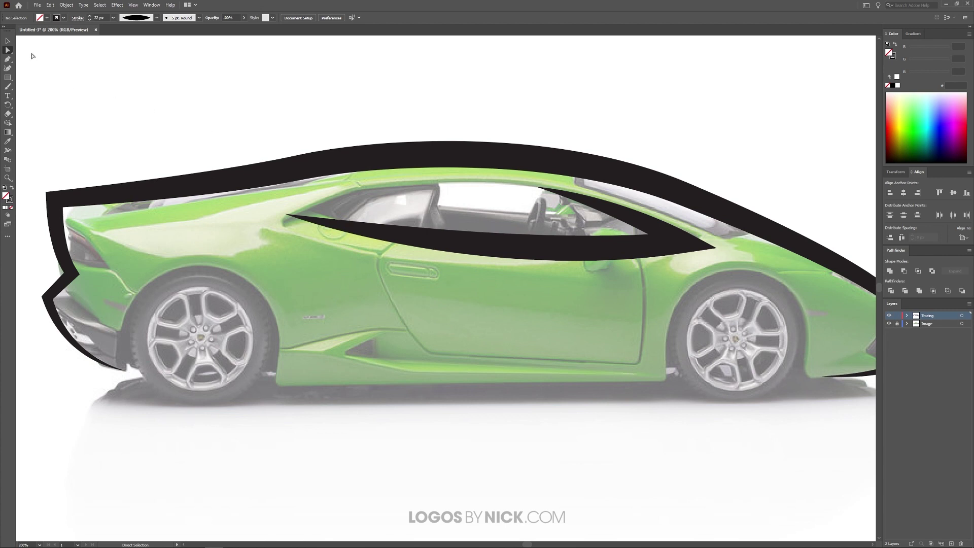
pyautogui.click(8, 59)
pyautogui.click(205, 263)
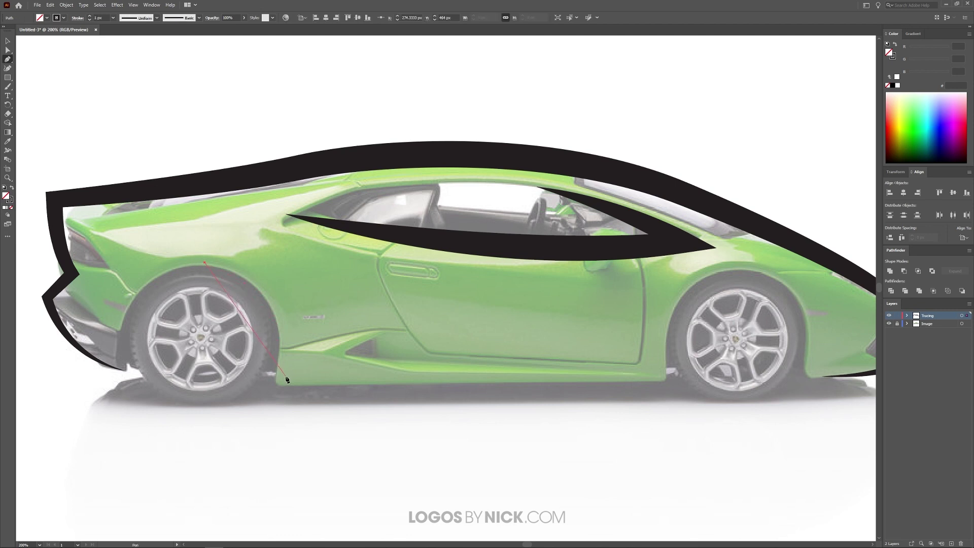
pyautogui.moveTo(284, 376); pyautogui.dragTo(277, 502)
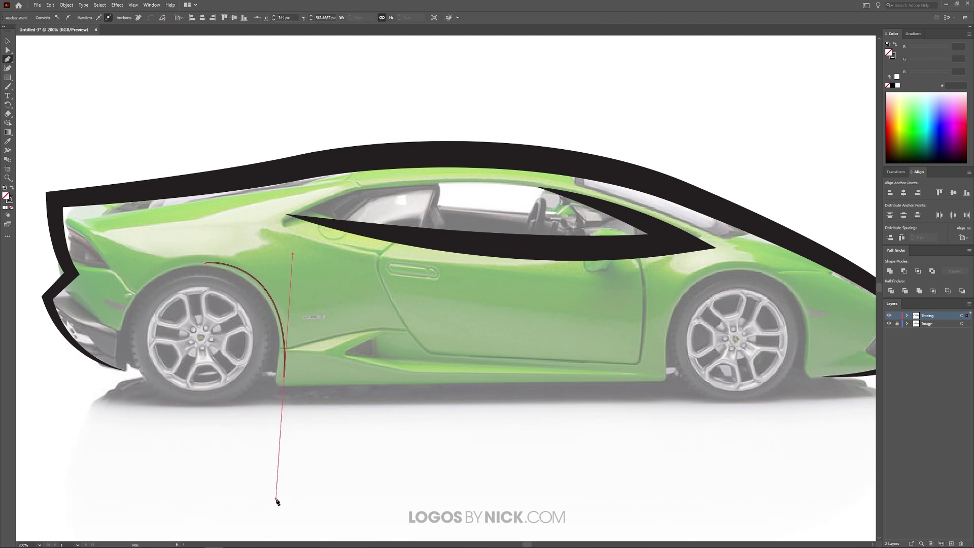
pyautogui.click(284, 377)
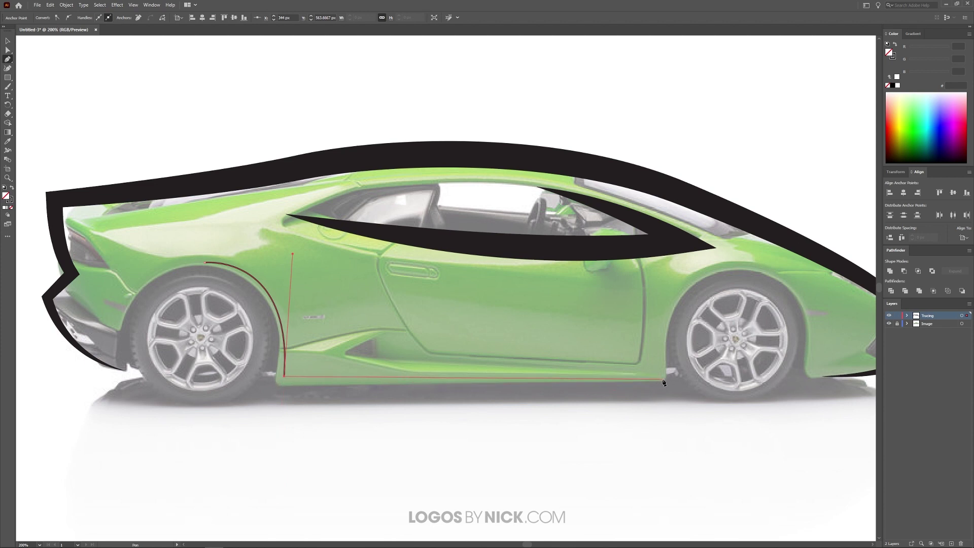
pyautogui.moveTo(661, 380); pyautogui.dragTo(814, 389)
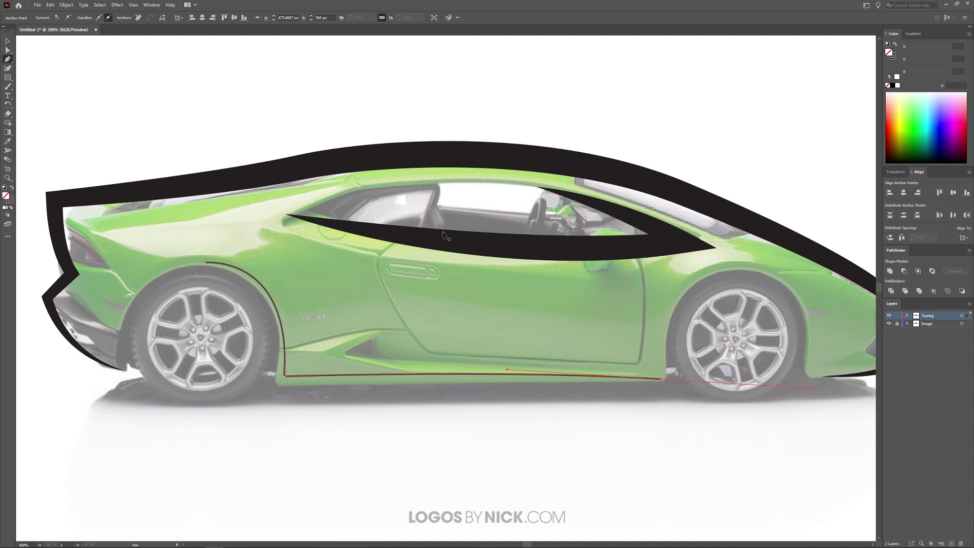
# - Apply the elliptical variable width profile to the wheel arch and sill path and set its stroke weight to 21 px
pyautogui.click(9, 42)
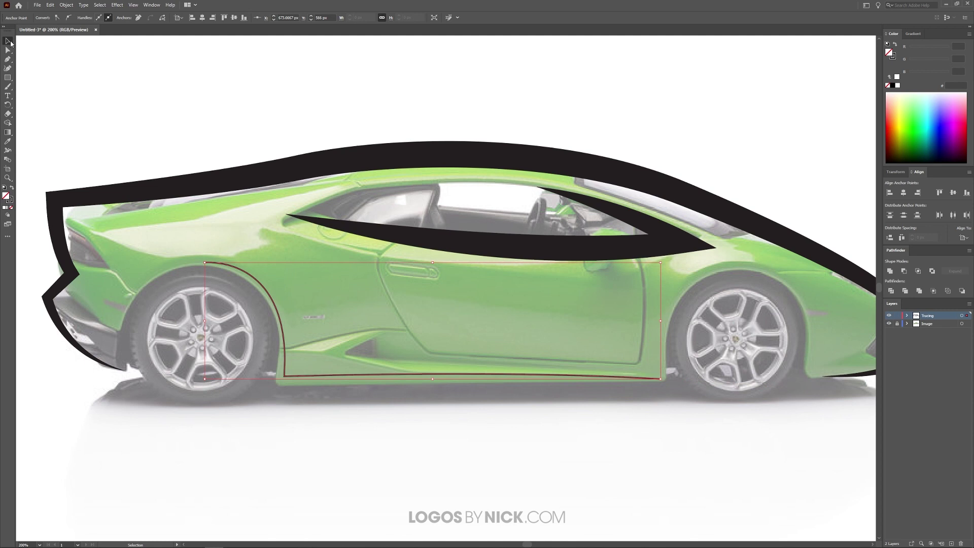
pyautogui.click(441, 378)
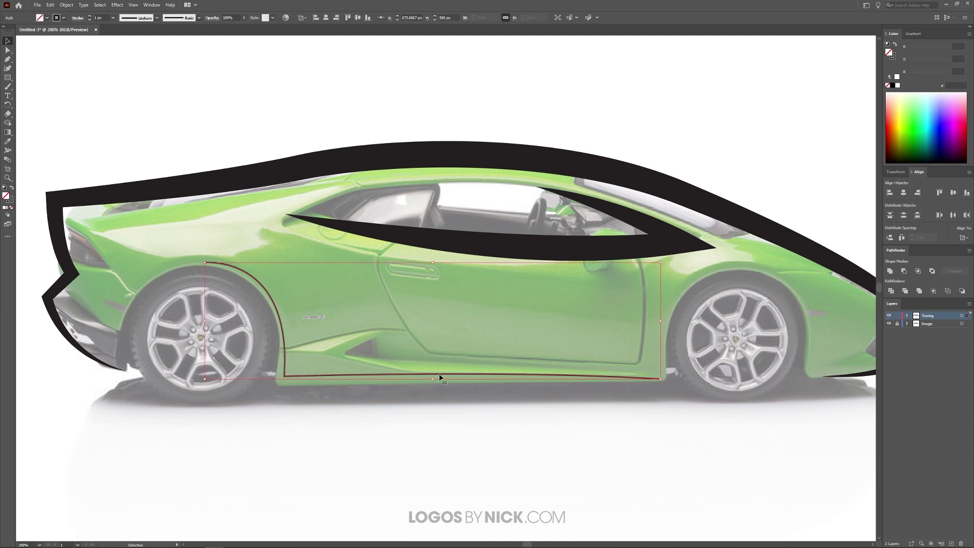
pyautogui.click(158, 19)
pyautogui.click(133, 43)
pyautogui.click(101, 18)
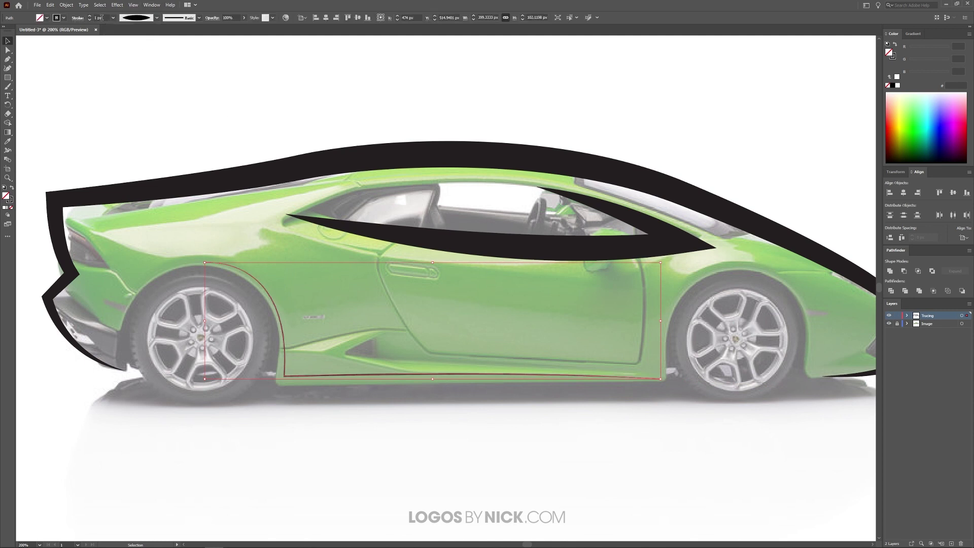
pyautogui.scroll(14, 102, 18)
pyautogui.scroll(5, 101, 18)
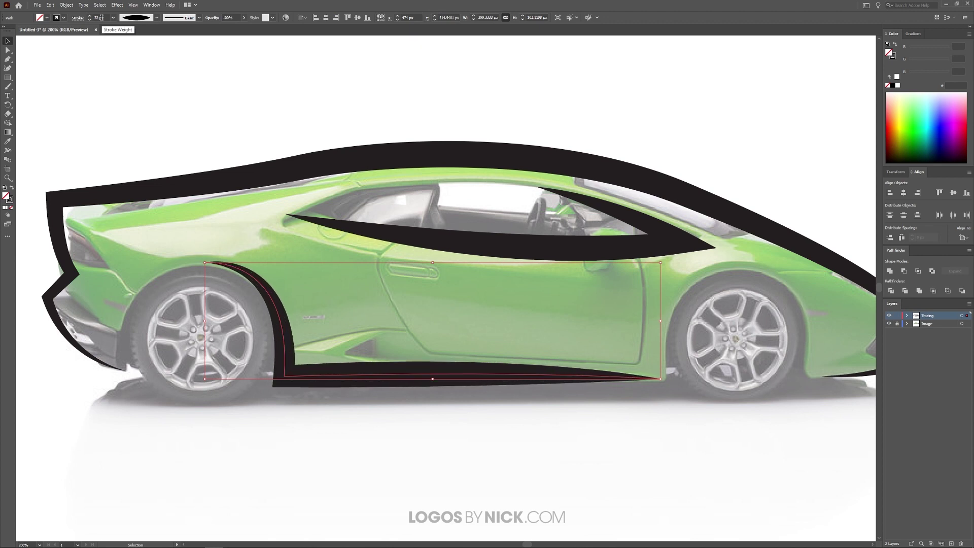
pyautogui.scroll(1, 101, 18)
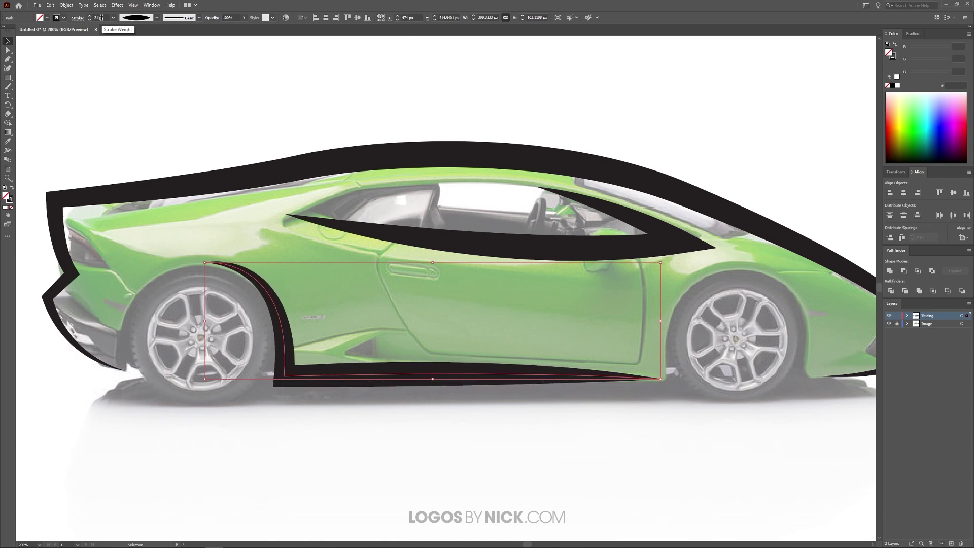
# - Widen the rear wheel arch curve with its lower handle and shift the arch-to-sill corner anchor slightly toward the front
pyautogui.click(8, 50)
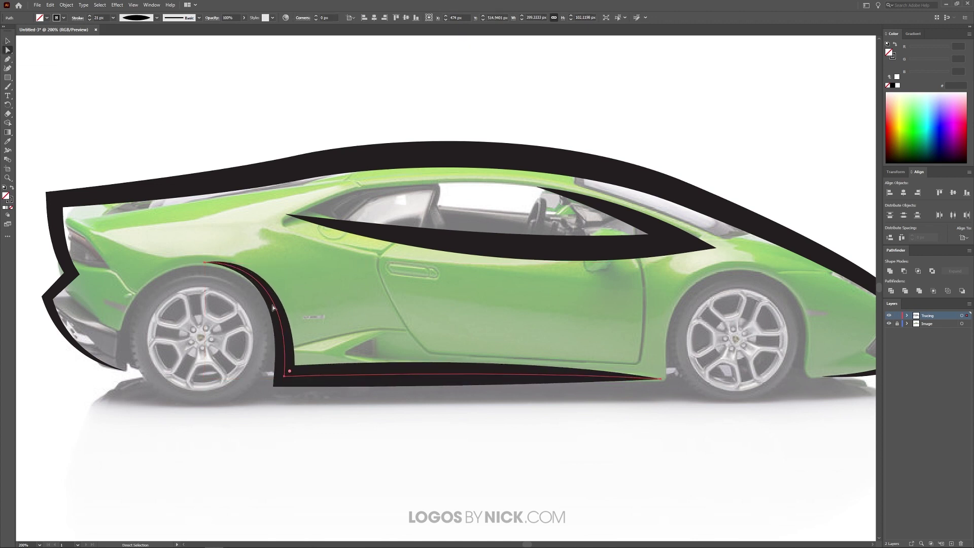
pyautogui.click(205, 263)
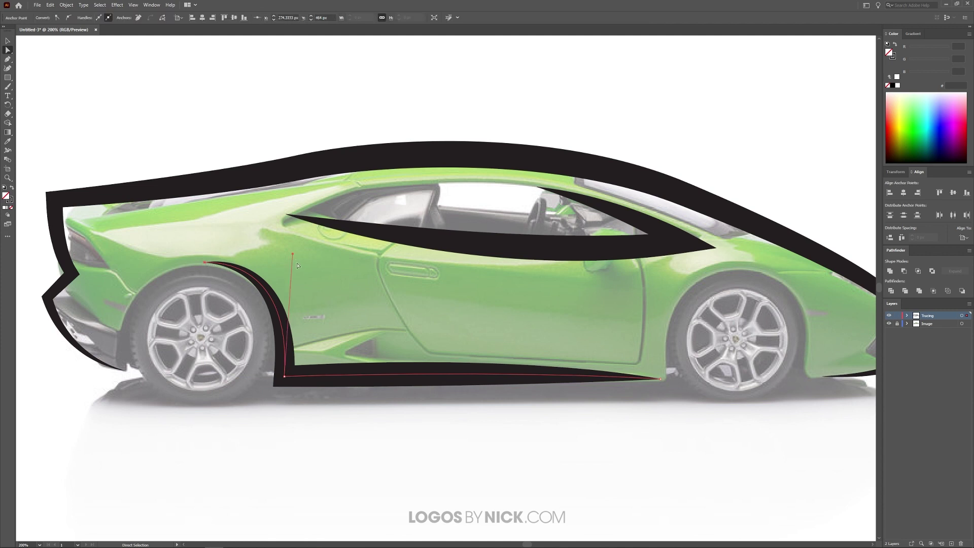
pyautogui.moveTo(293, 255); pyautogui.dragTo(303, 257)
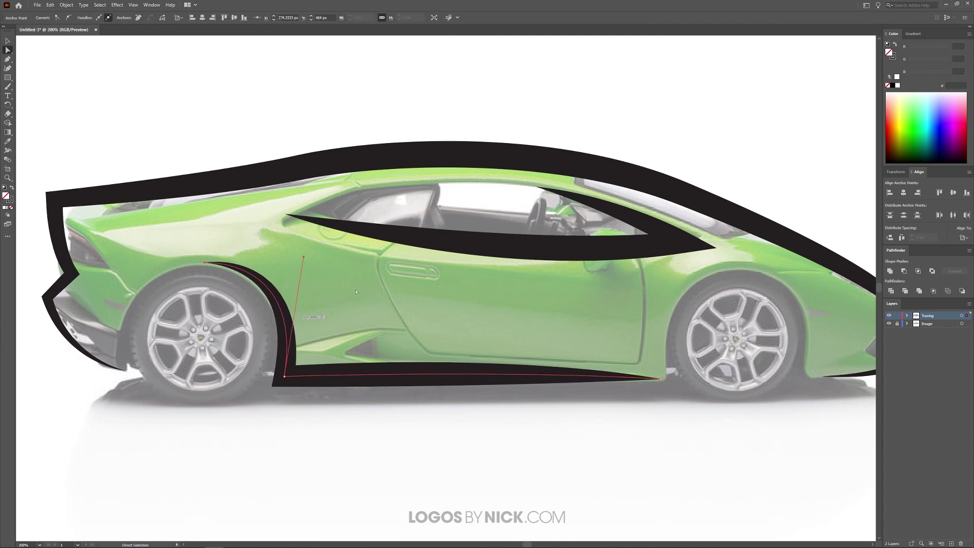
pyautogui.moveTo(285, 376); pyautogui.dragTo(287, 376)
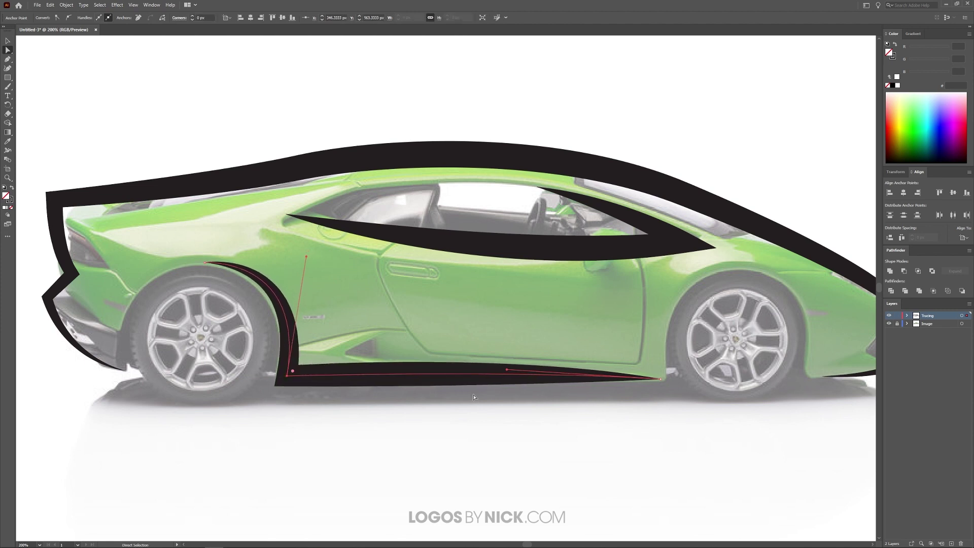
# - Nudge the sill's front end anchor toward the front wheel and bow the sill segment slightly upward, lengthening its rear curve
pyautogui.moveTo(663, 381); pyautogui.dragTo(665, 380)
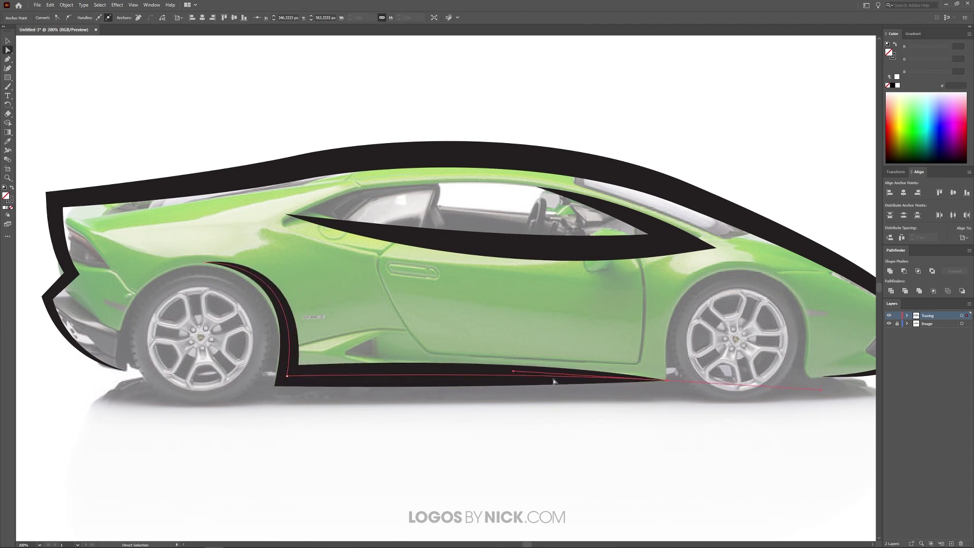
pyautogui.moveTo(514, 374); pyautogui.dragTo(519, 372)
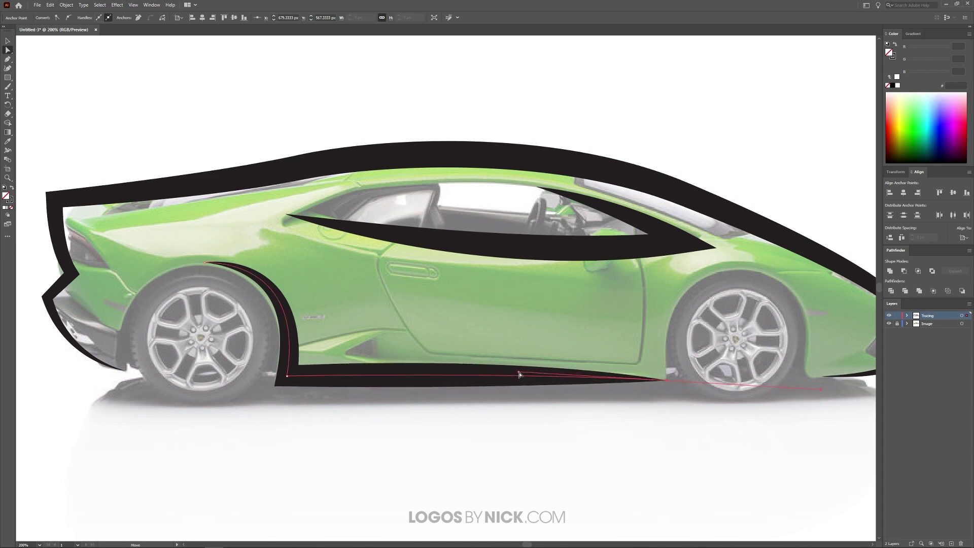
pyautogui.moveTo(421, 379); pyautogui.dragTo(350, 369)
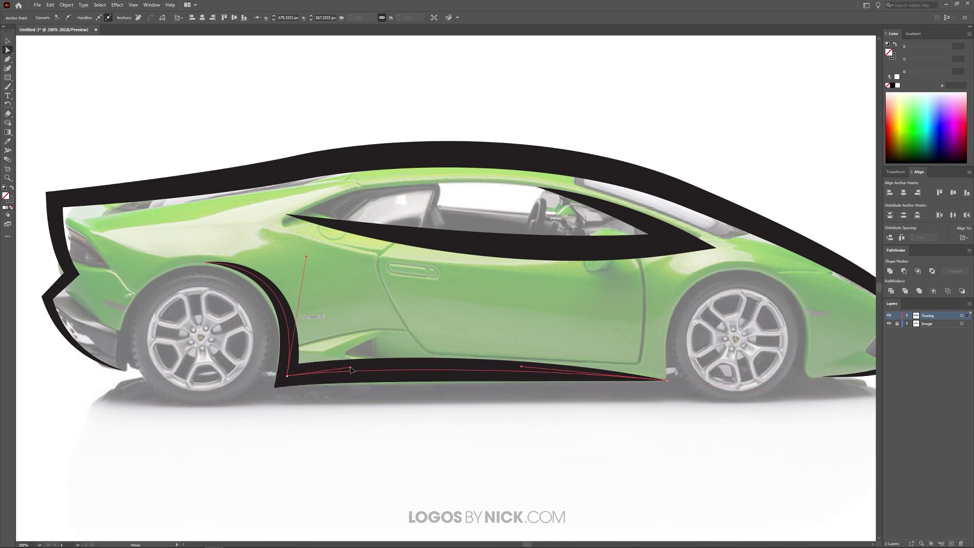
pyautogui.click(528, 378)
pyautogui.moveTo(522, 369); pyautogui.dragTo(567, 371)
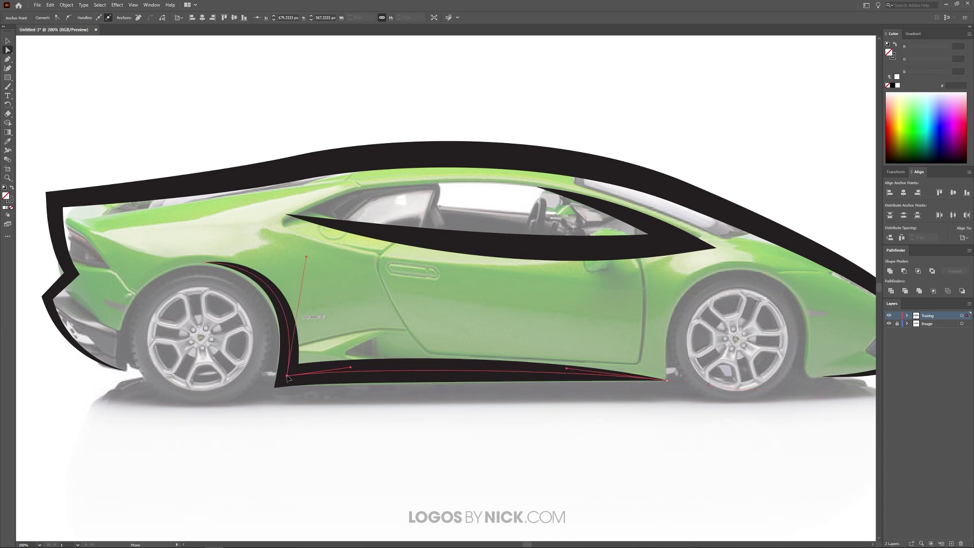
# - Nudge the arch-to-sill corner anchor slightly up, shift the wheel arch's lower handle slightly toward the rear, and deselect the path
pyautogui.moveTo(290, 378); pyautogui.dragTo(298, 264)
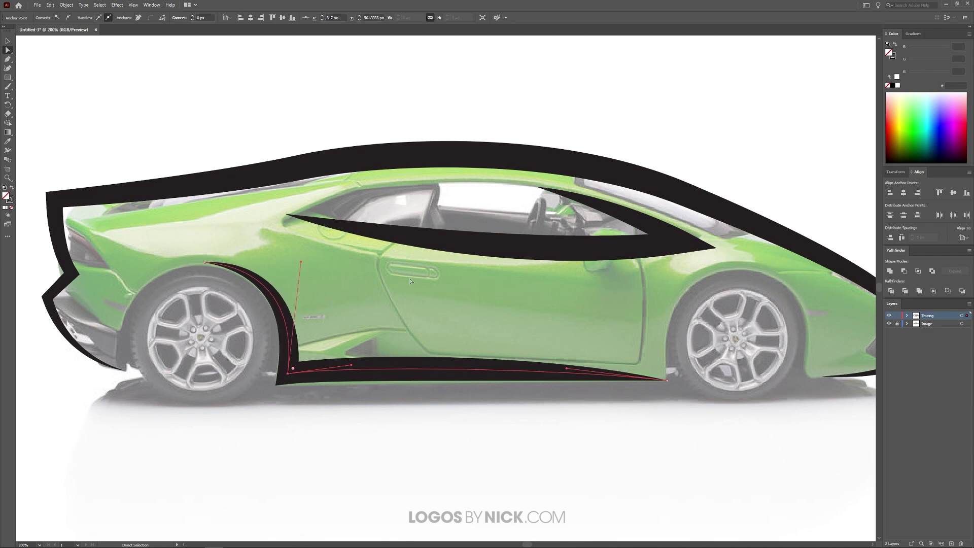
pyautogui.scroll(-4, 446, 332)
pyautogui.scroll(3, 455, 335)
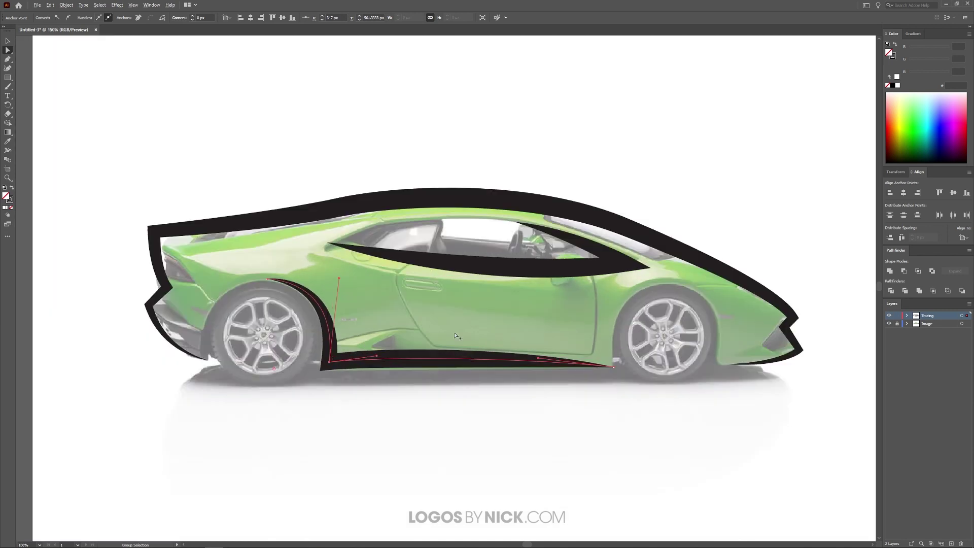
pyautogui.click(299, 139)
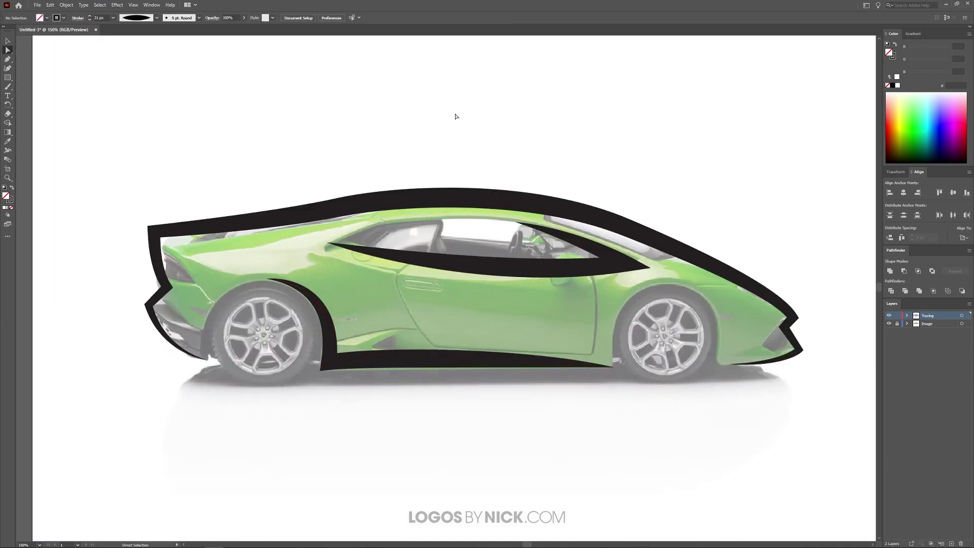
# - With the Pen tool, trace the door seam down its rear edge, along the bottom, and up the front edge to below the mirror
pyautogui.press('p')
pyautogui.click(394, 275)
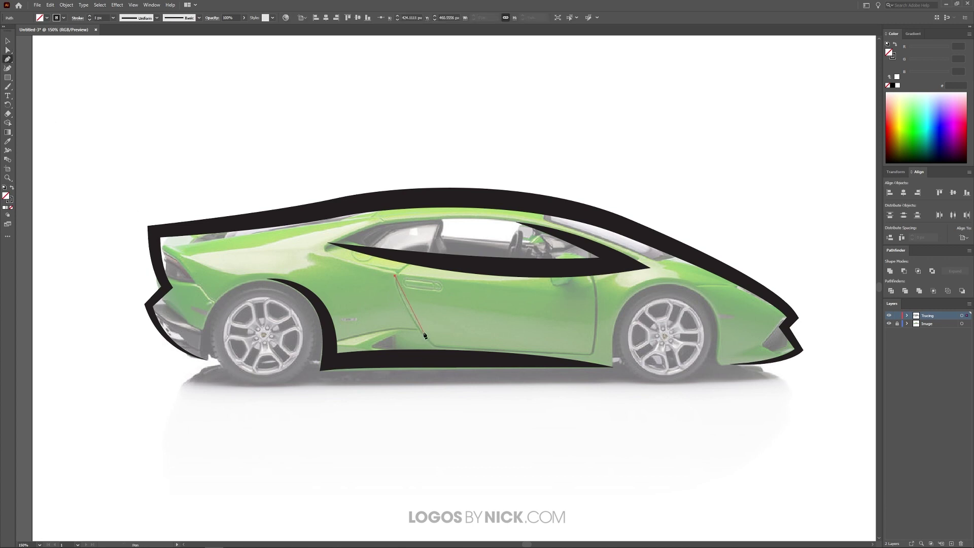
pyautogui.moveTo(427, 334); pyautogui.dragTo(447, 352)
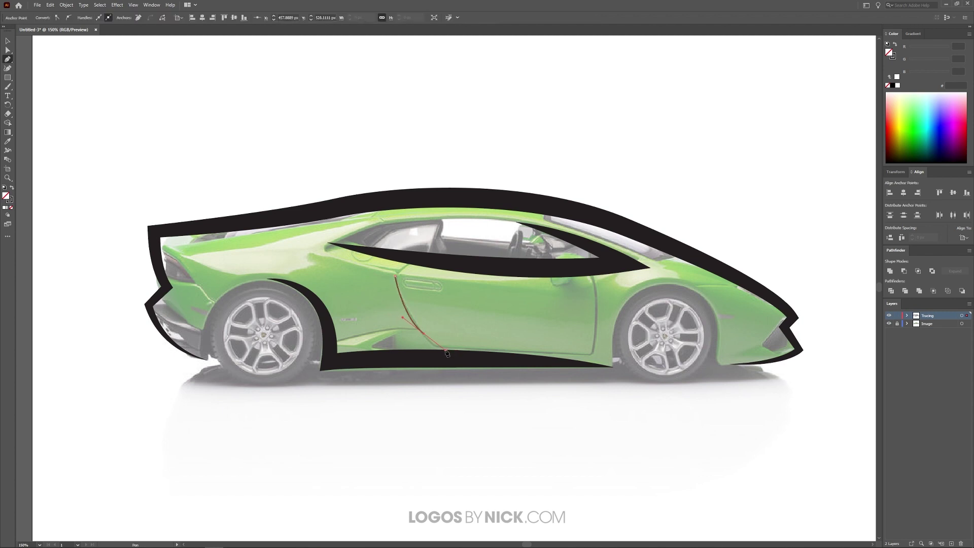
pyautogui.click(424, 335)
pyautogui.moveTo(592, 347); pyautogui.dragTo(693, 360)
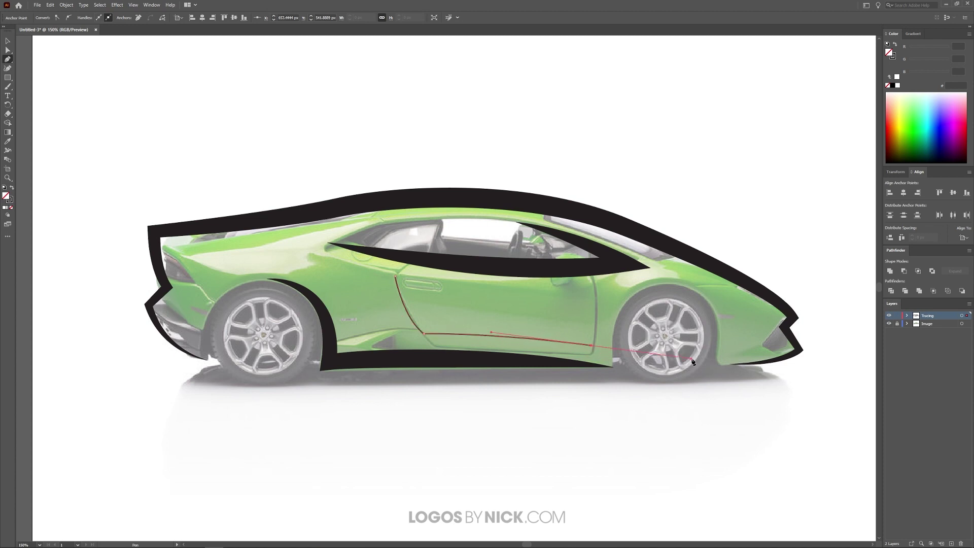
pyautogui.click(592, 345)
pyautogui.moveTo(594, 293); pyautogui.dragTo(588, 257)
pyautogui.click(8, 40)
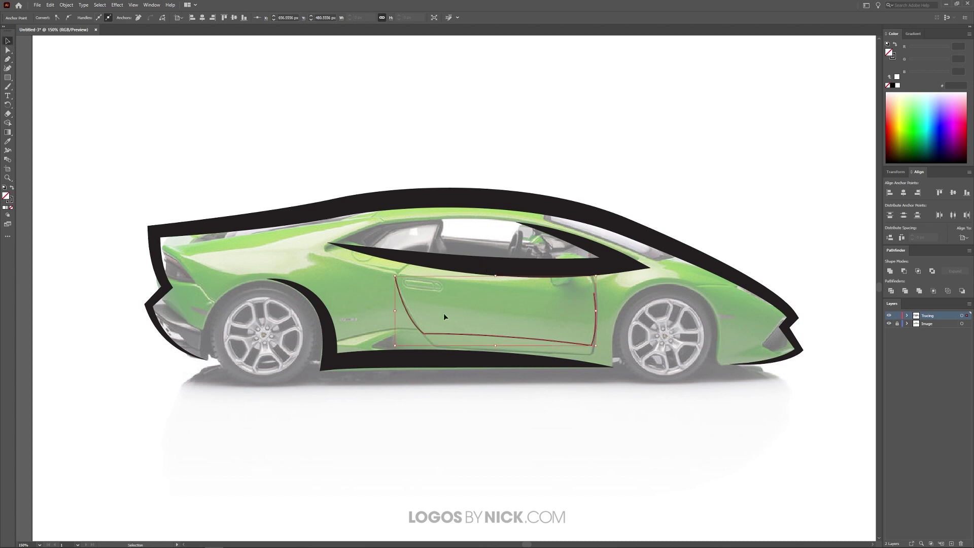
# - Apply the elliptical variable width profile to the door path and set its stroke weight to 23 px
pyautogui.click(459, 337)
pyautogui.click(157, 18)
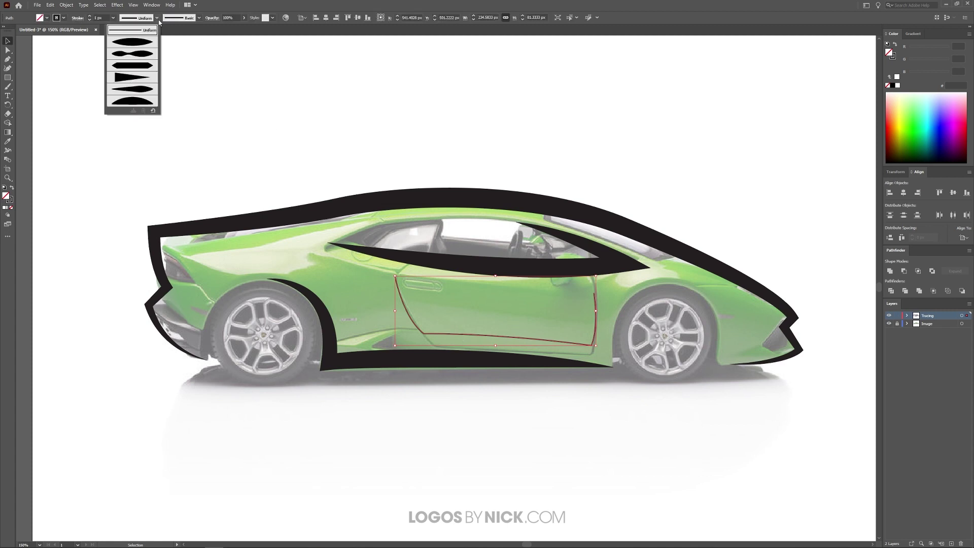
pyautogui.click(135, 45)
pyautogui.scroll(18, 103, 19)
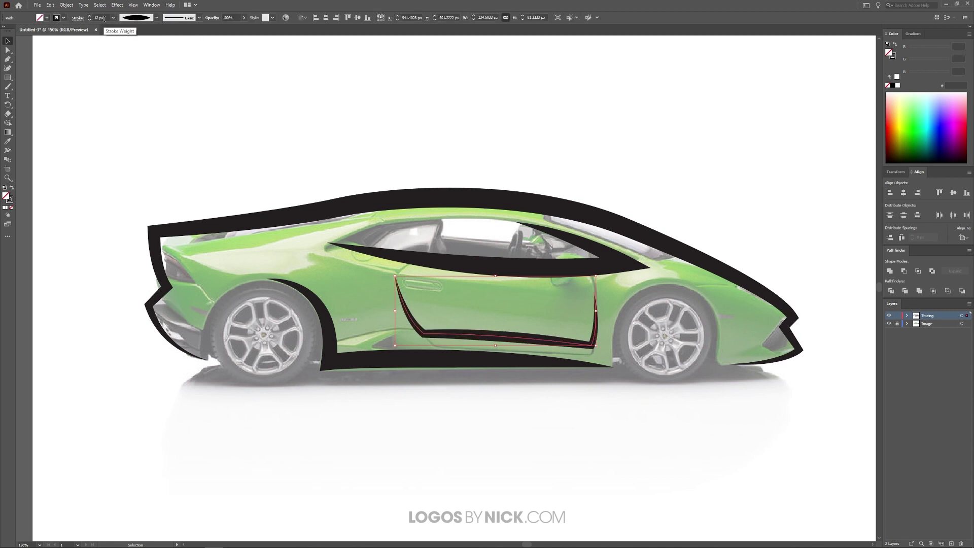
pyautogui.scroll(4, 103, 18)
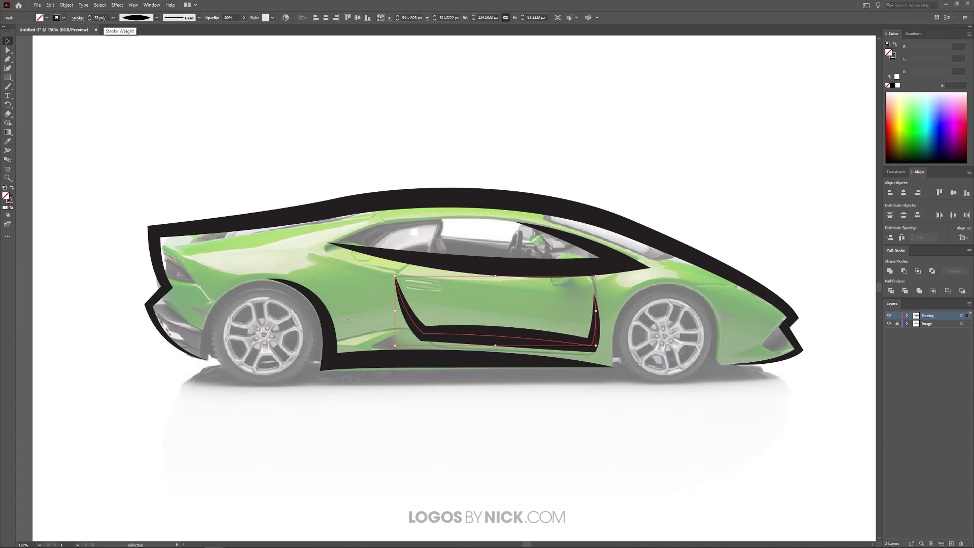
# - Bow the door path's bottom segment slightly upward by adjusting its front handle and pulling out a curve handle at the rear lower corner
pyautogui.scroll(2, 506, 348)
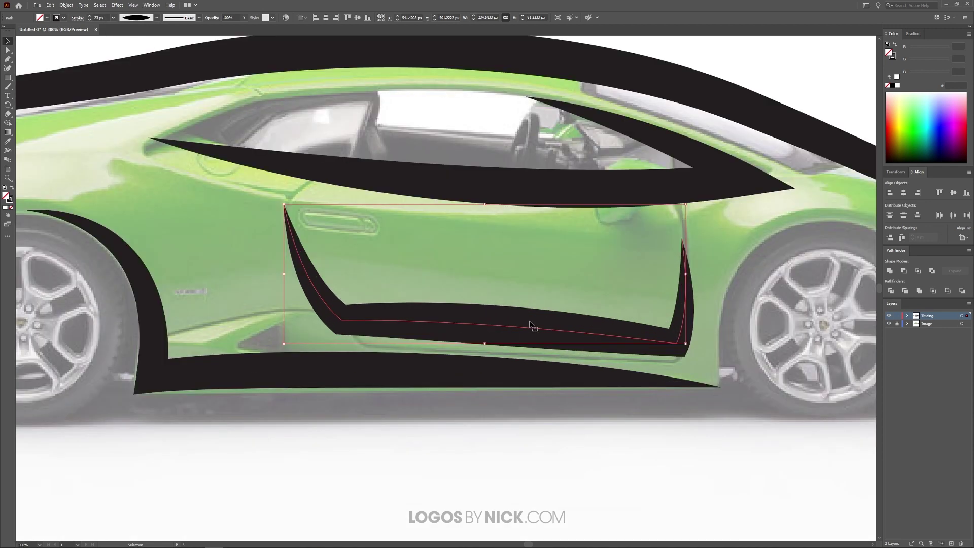
pyautogui.click(8, 50)
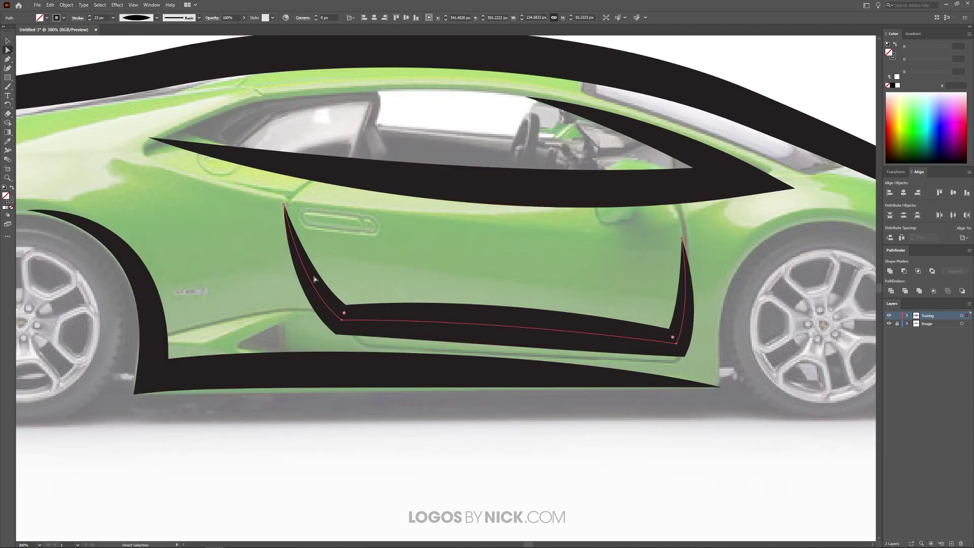
pyautogui.click(341, 320)
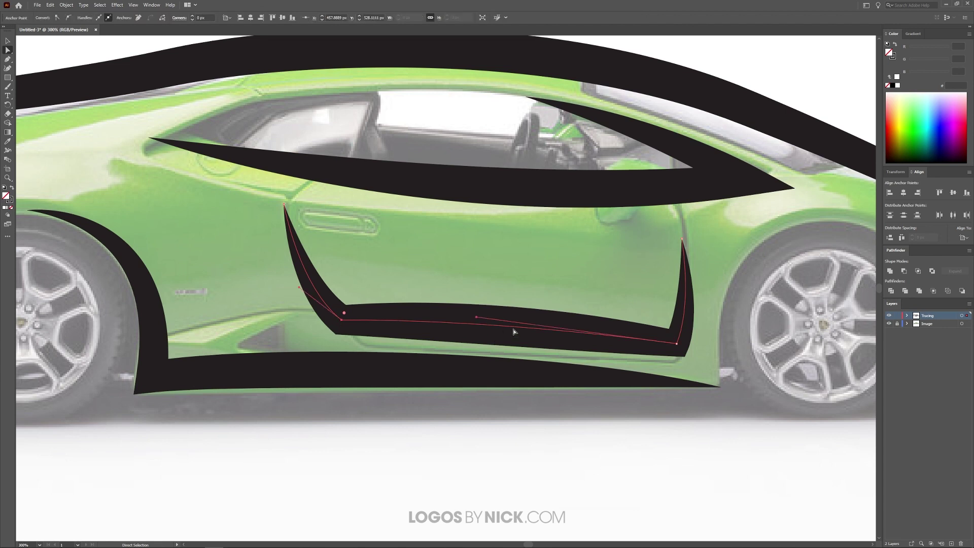
pyautogui.moveTo(477, 320); pyautogui.dragTo(549, 312)
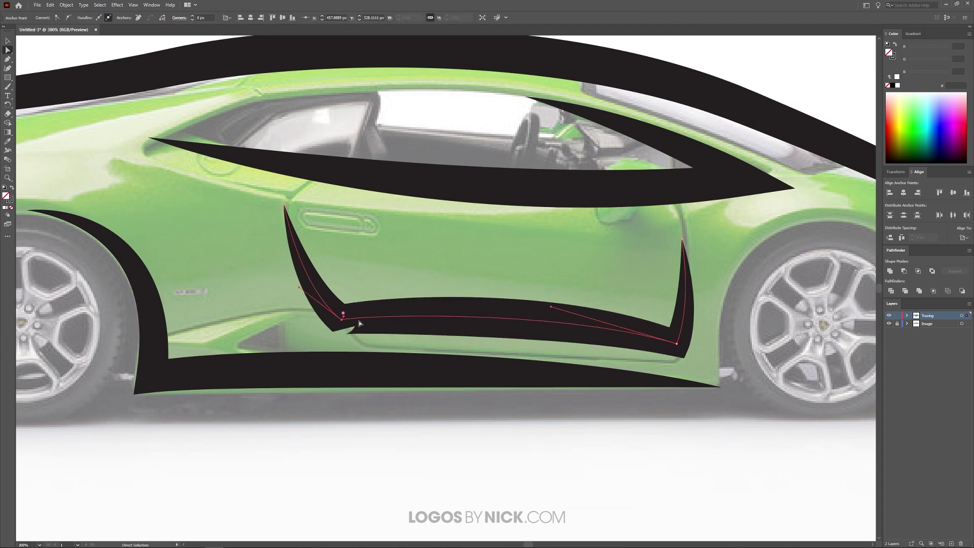
pyautogui.moveTo(344, 313); pyautogui.dragTo(433, 313)
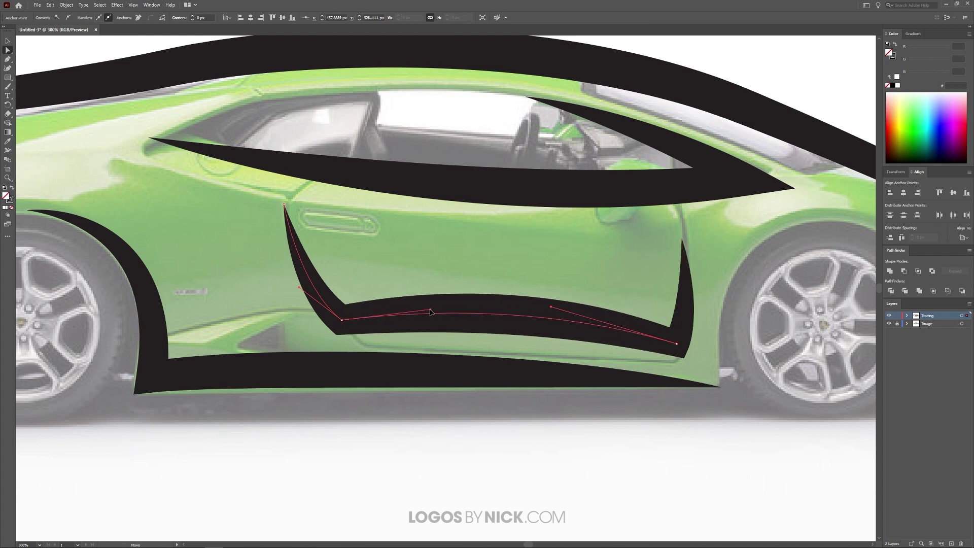
pyautogui.click(677, 343)
pyautogui.moveTo(551, 307)
pyautogui.mouseDown()
pyautogui.moveTo(542, 322)
pyautogui.moveTo(553, 311)
pyautogui.mouseUp()
pyautogui.moveTo(555, 312); pyautogui.dragTo(556, 322)
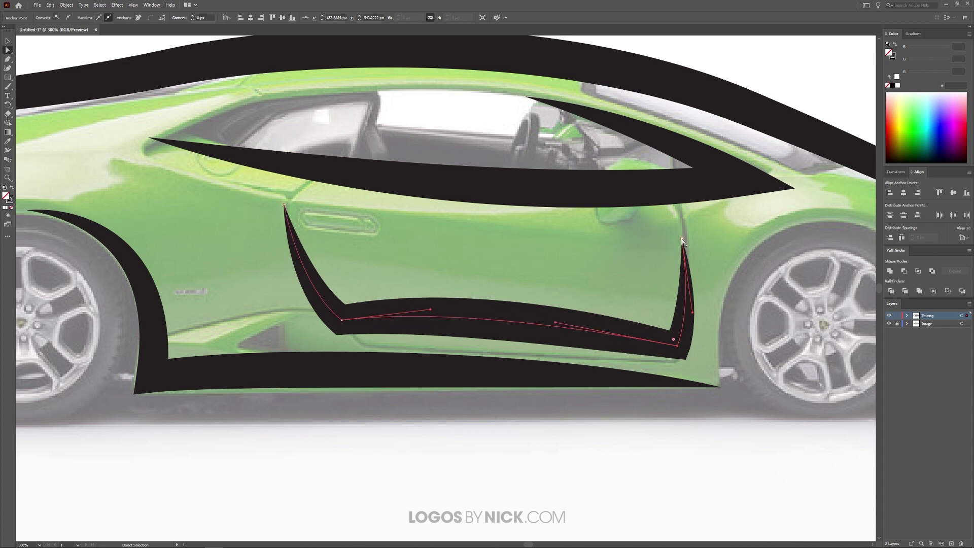
# - Raise the door path's front and rear upper end anchors slightly and adjust the handles to round both side edges outward
pyautogui.click(689, 276)
pyautogui.click(692, 305)
pyautogui.moveTo(691, 305); pyautogui.dragTo(697, 292)
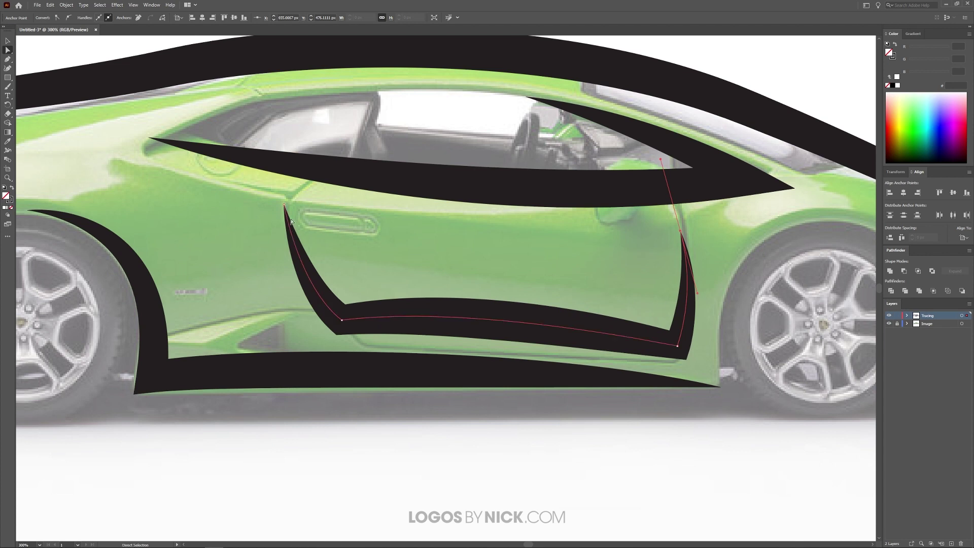
pyautogui.moveTo(284, 205)
pyautogui.mouseDown()
pyautogui.moveTo(285, 214)
pyautogui.moveTo(288, 196)
pyautogui.mouseUp()
pyautogui.click(299, 265)
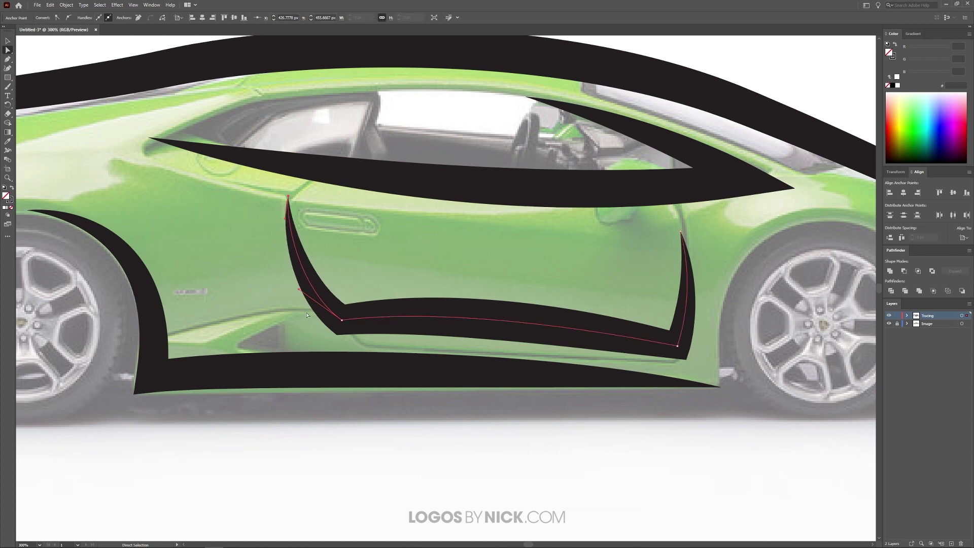
pyautogui.moveTo(298, 289); pyautogui.dragTo(295, 287)
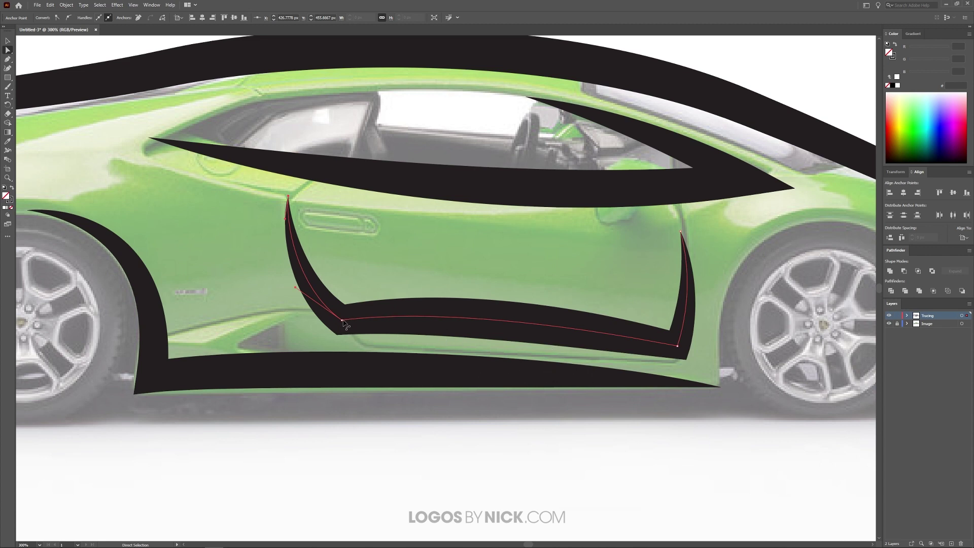
# - Refine the door's bottom curve by lengthening its rear handle and shifting its front handle slightly toward the front
pyautogui.click(436, 314)
pyautogui.moveTo(430, 309)
pyautogui.mouseDown()
pyautogui.moveTo(443, 328)
pyautogui.moveTo(439, 315)
pyautogui.mouseUp()
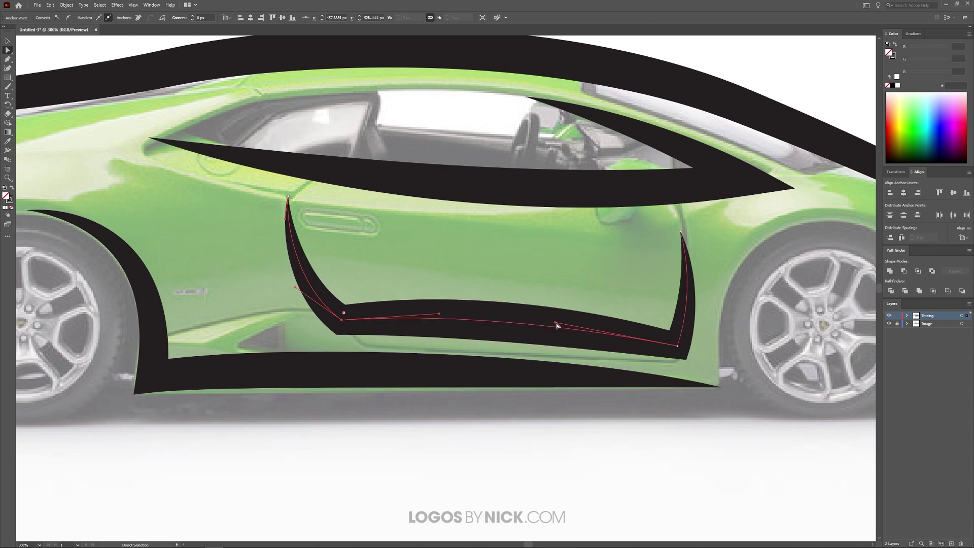
pyautogui.moveTo(556, 322); pyautogui.dragTo(563, 321)
pyautogui.keyDown('alt'); pyautogui.scroll(-2, 507, 333); pyautogui.keyUp('alt')
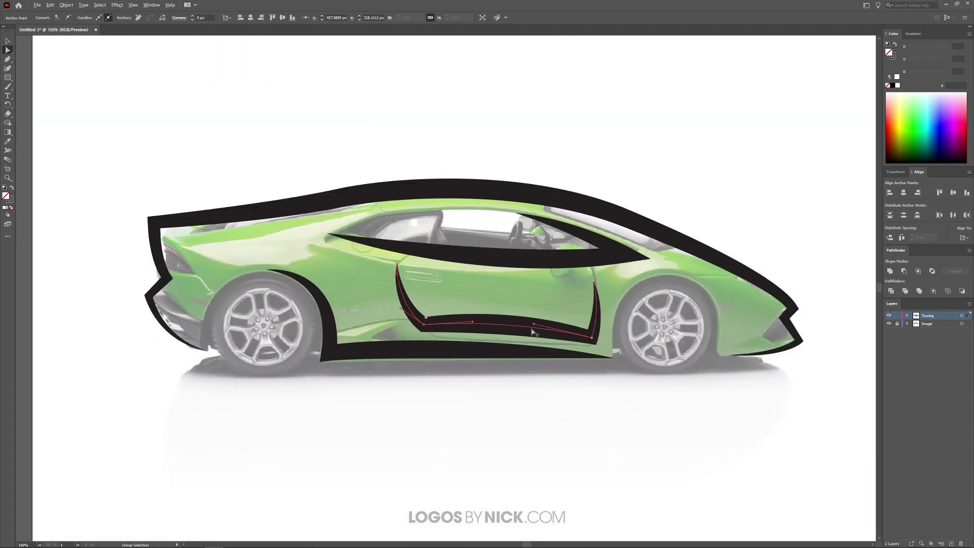
# - Set the door path's stroke weight to 19 px and deselect it
pyautogui.click(7, 41)
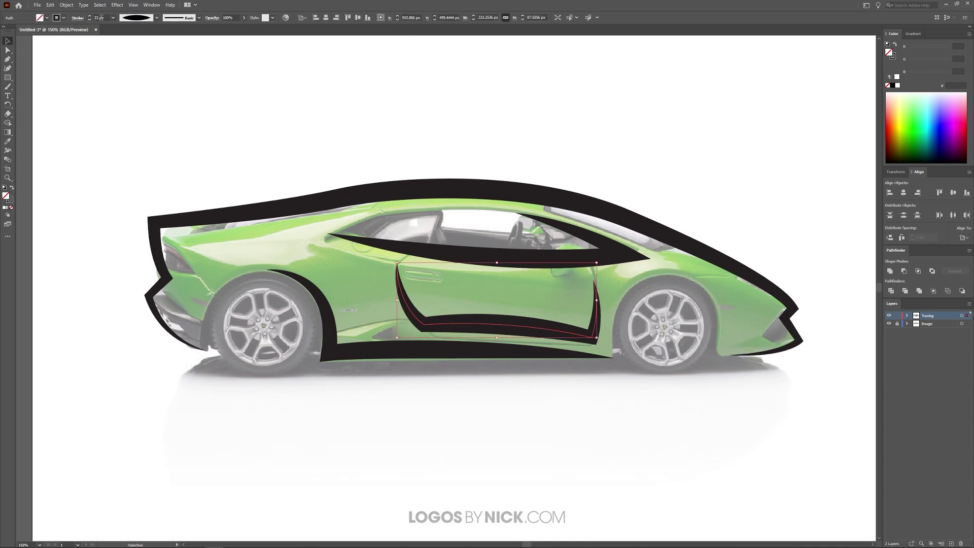
pyautogui.scroll(-4, 100, 17)
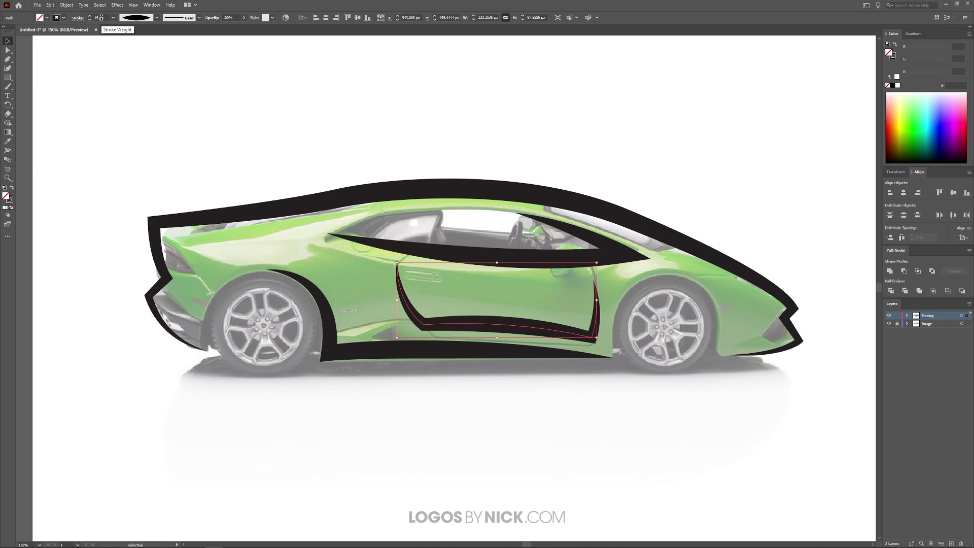
pyautogui.click(499, 394)
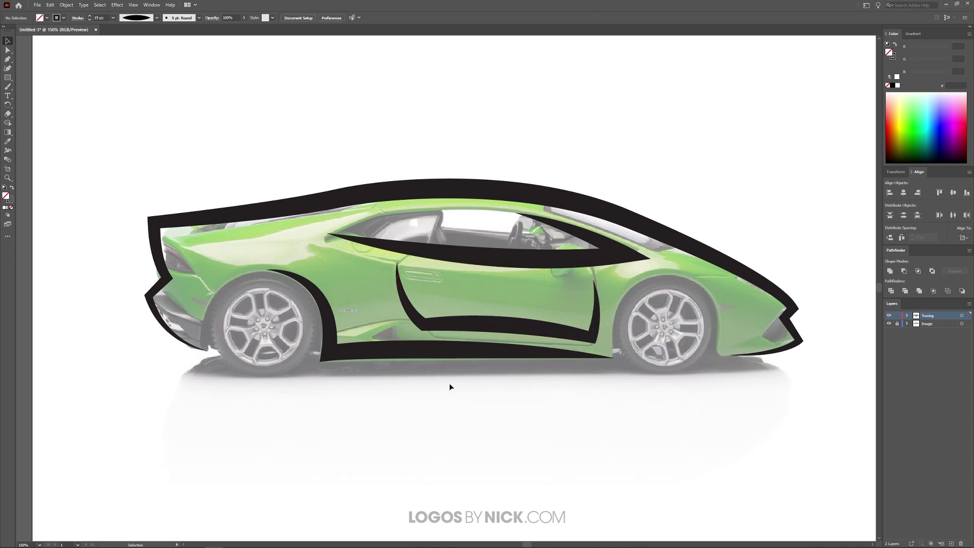
# - Hide the Image layer to examine the line art on its own, and show the layer again
pyautogui.scroll(-3, 475, 383)
pyautogui.scroll(1, 558, 378)
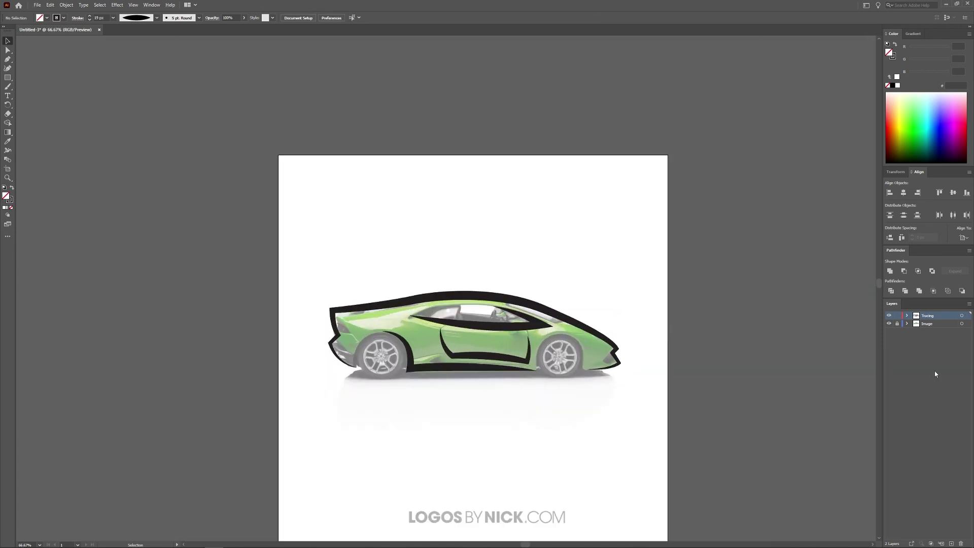
pyautogui.click(888, 324)
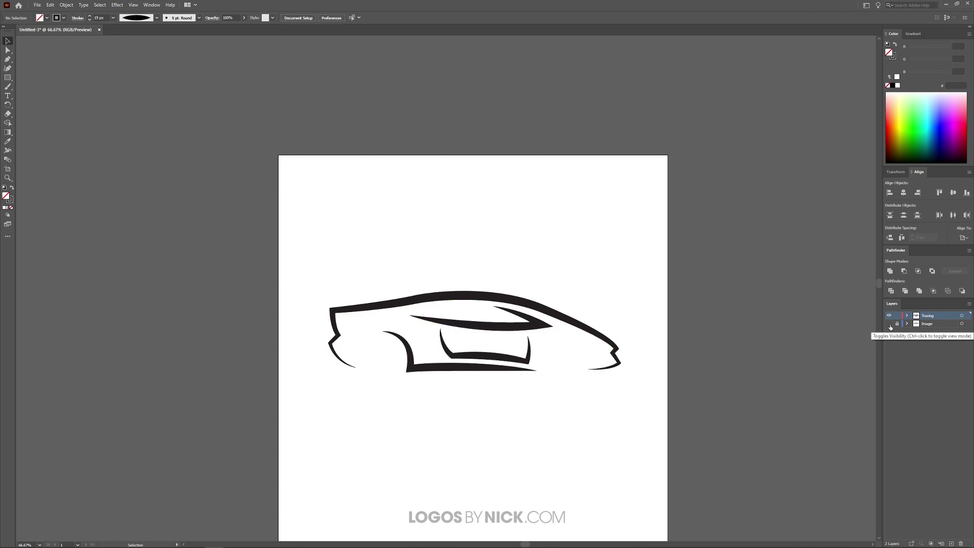
pyautogui.click(889, 325)
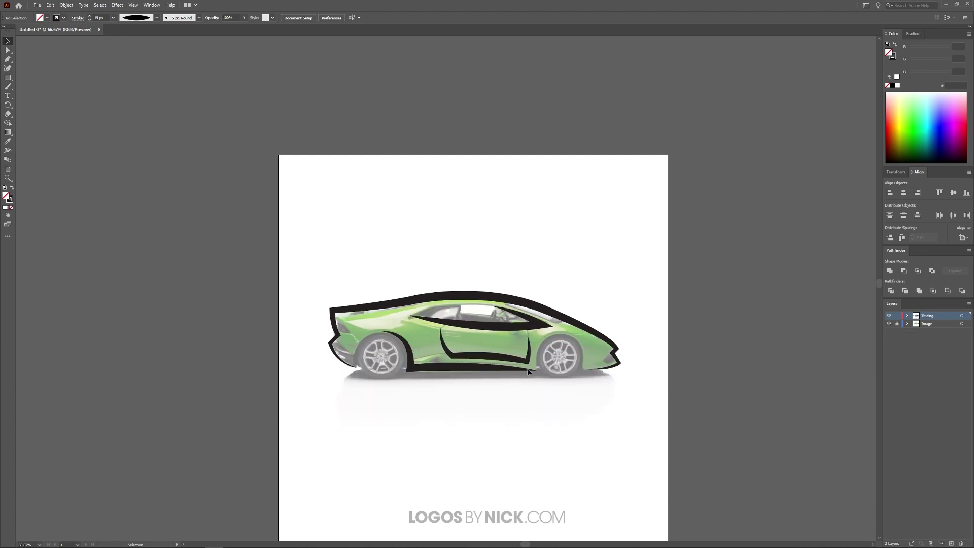
# - Draw a circle about 114 px in diameter over the rear tyre with the Ellipse tool and nudge it into place
pyautogui.scroll(2, 470, 367)
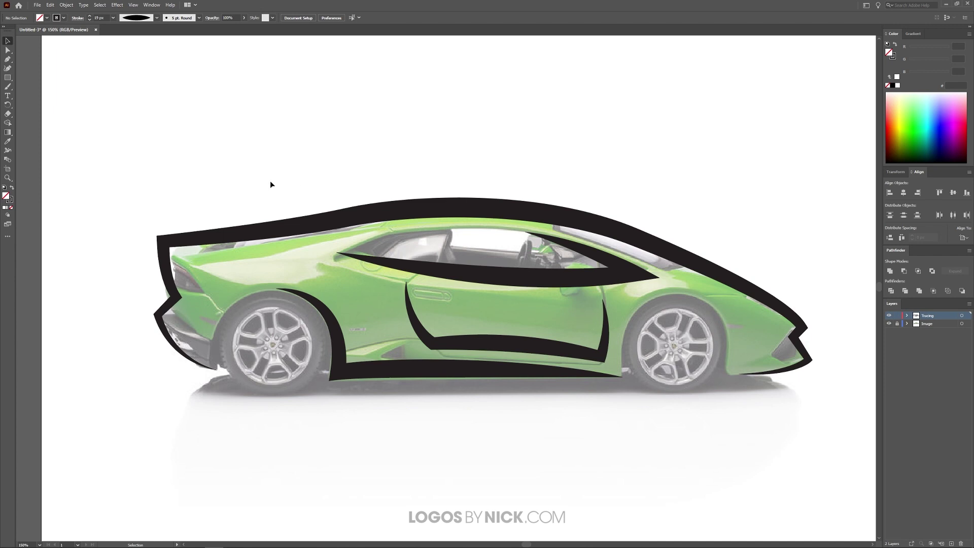
pyautogui.click(8, 79)
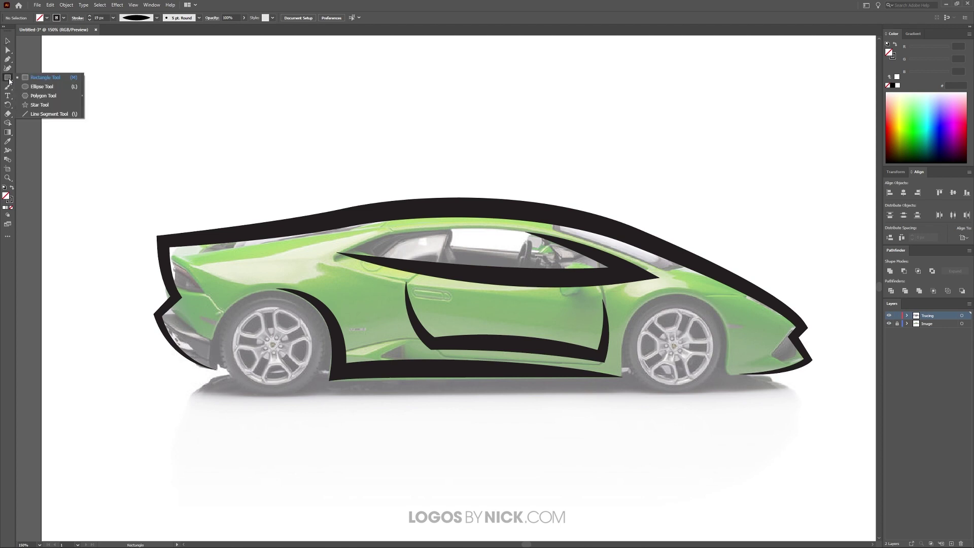
pyautogui.click(42, 90)
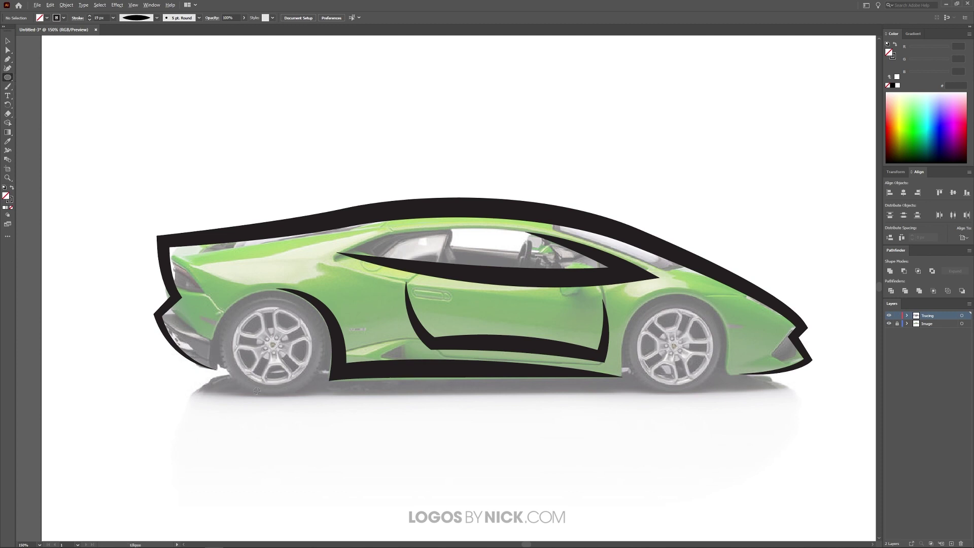
pyautogui.scroll(1, 257, 390)
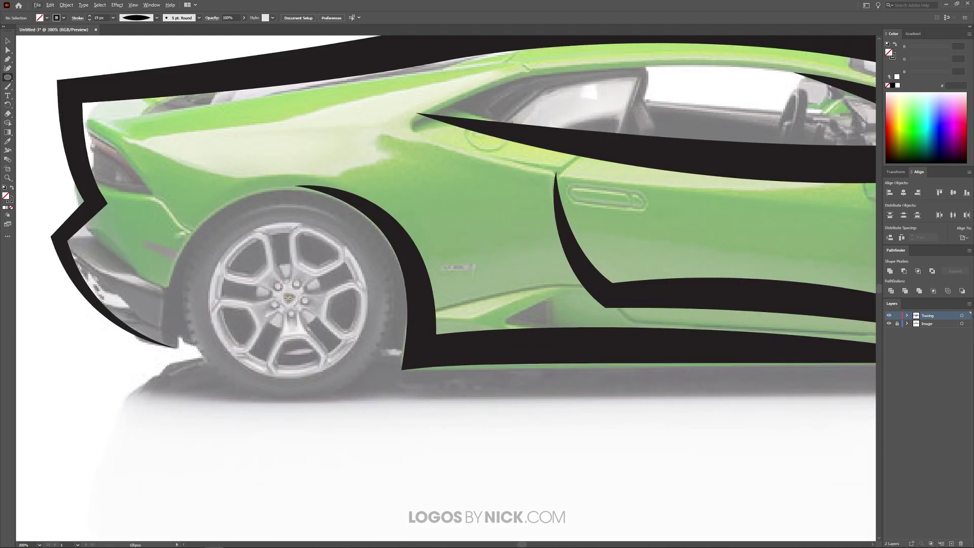
pyautogui.moveTo(289, 299); pyautogui.dragTo(387, 378)
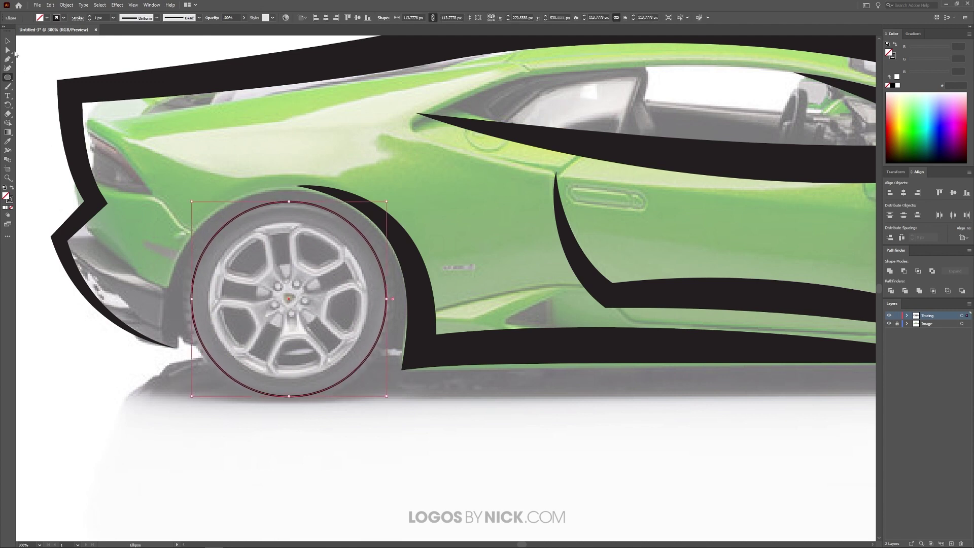
pyautogui.press('v')
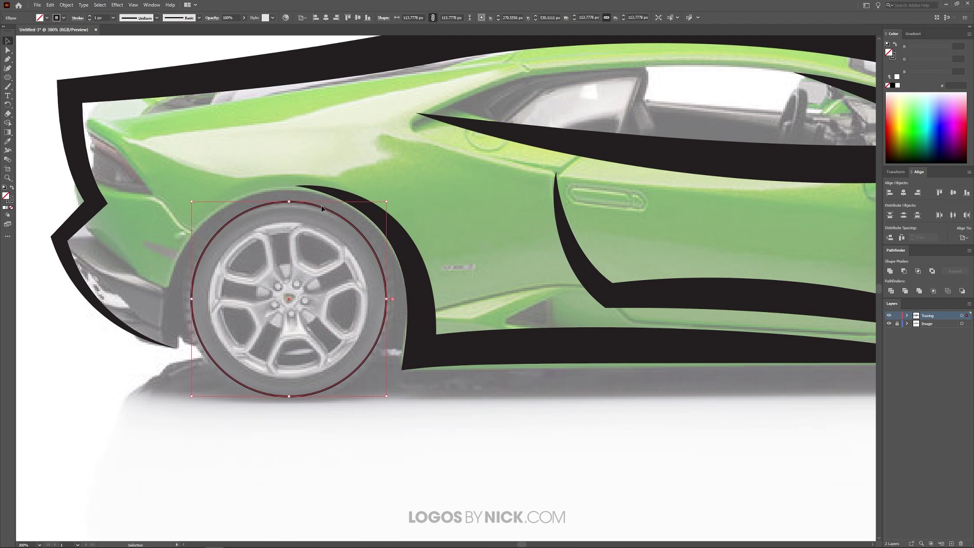
pyautogui.moveTo(325, 212); pyautogui.dragTo(327, 213)
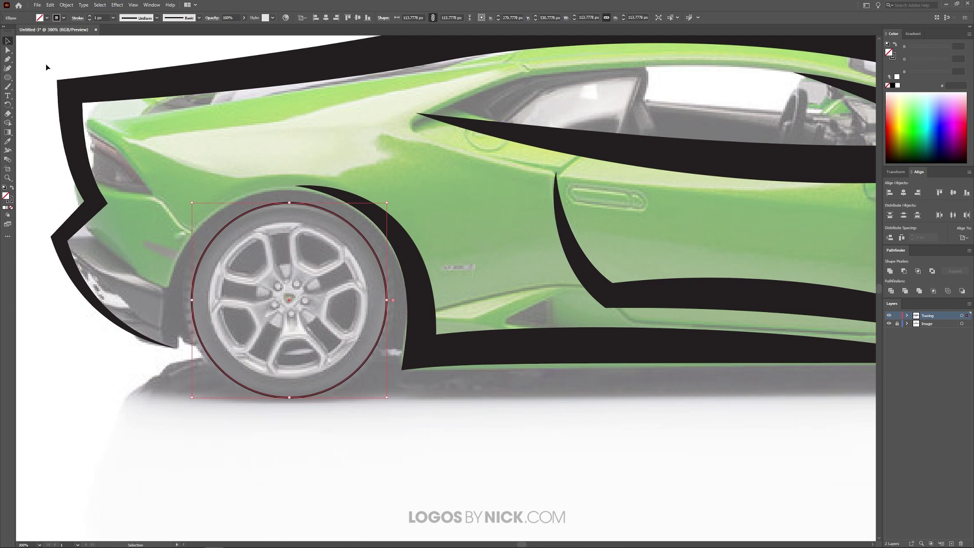
# - Add two anchor points to the rear wheel circle, one on each side of its lower arc where the tyre meets the ground
pyautogui.click(8, 59)
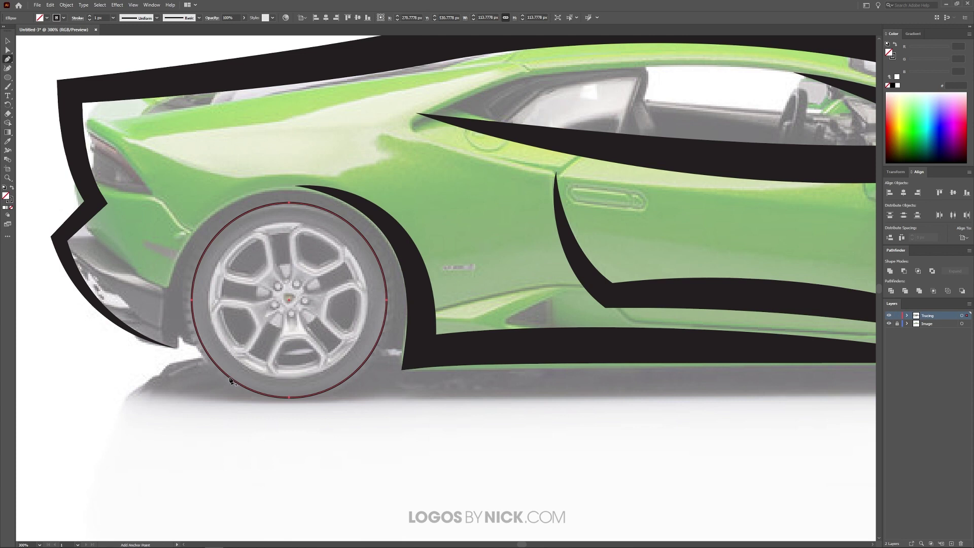
pyautogui.click(231, 380)
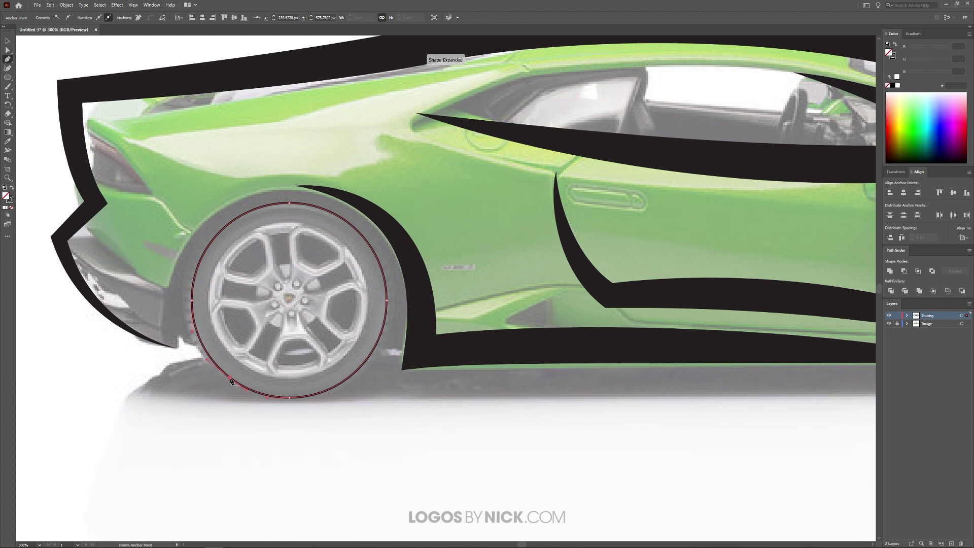
pyautogui.click(346, 380)
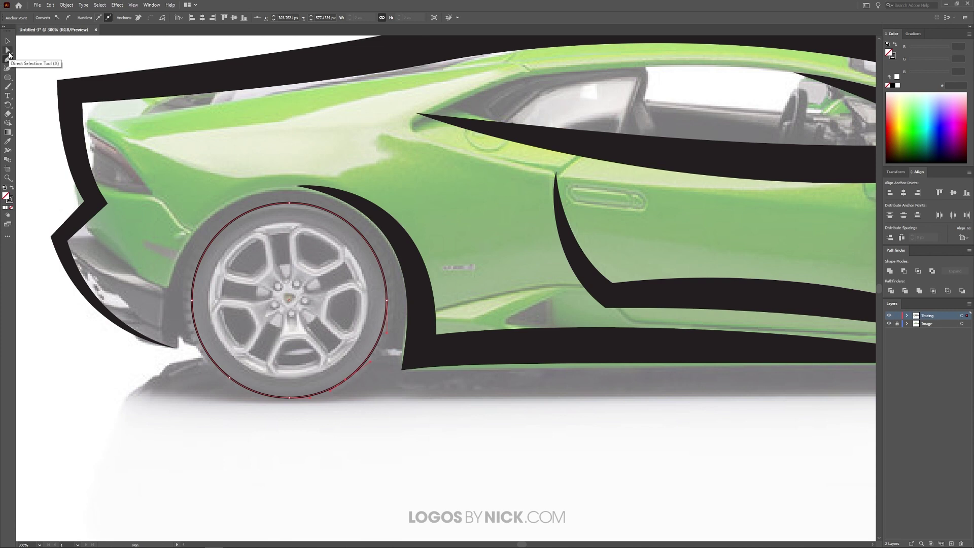
# - Cut the rear wheel circle's path at both newly added lower anchor points
pyautogui.click(9, 52)
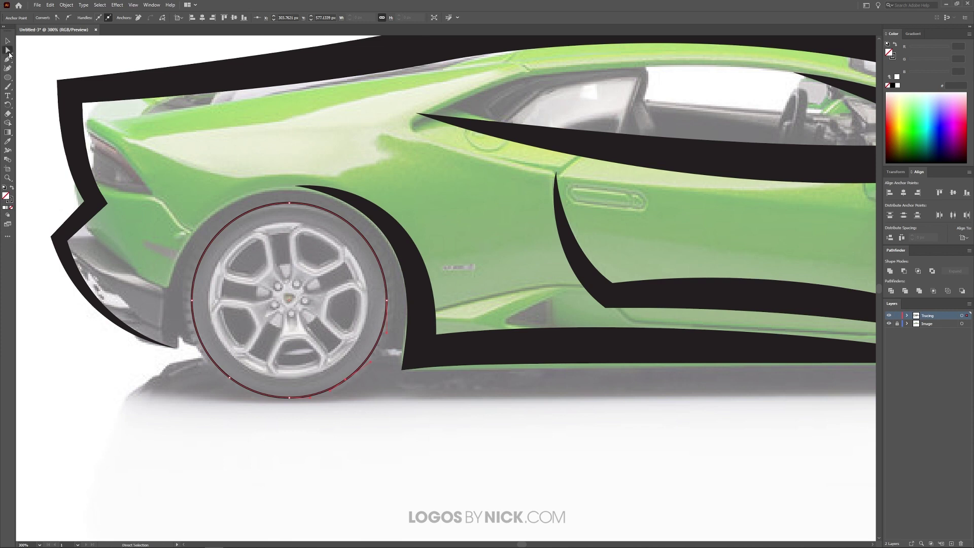
pyautogui.click(229, 379)
pyautogui.click(162, 19)
pyautogui.click(346, 380)
pyautogui.click(163, 18)
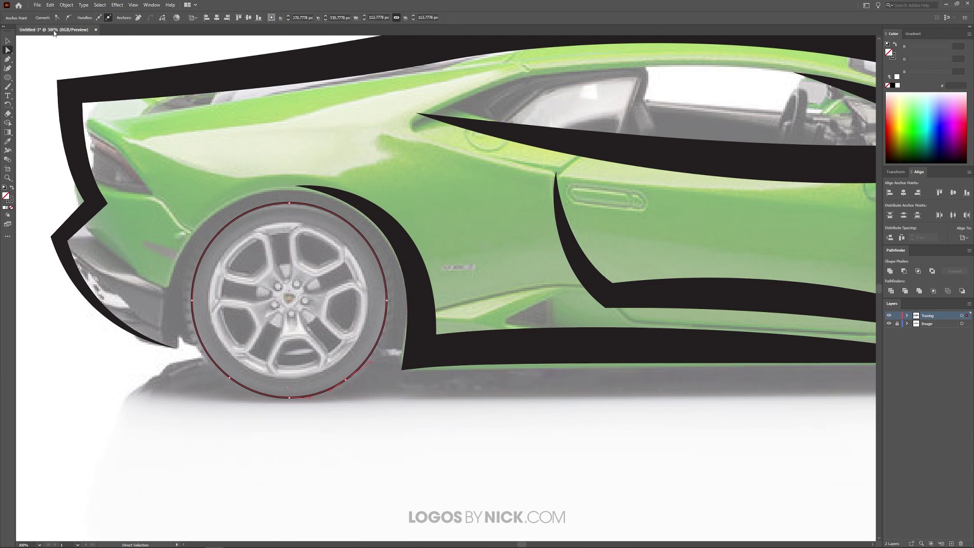
# - Delete the separated bottom segment of the rear wheel circle, leaving an open arc
pyautogui.click(7, 42)
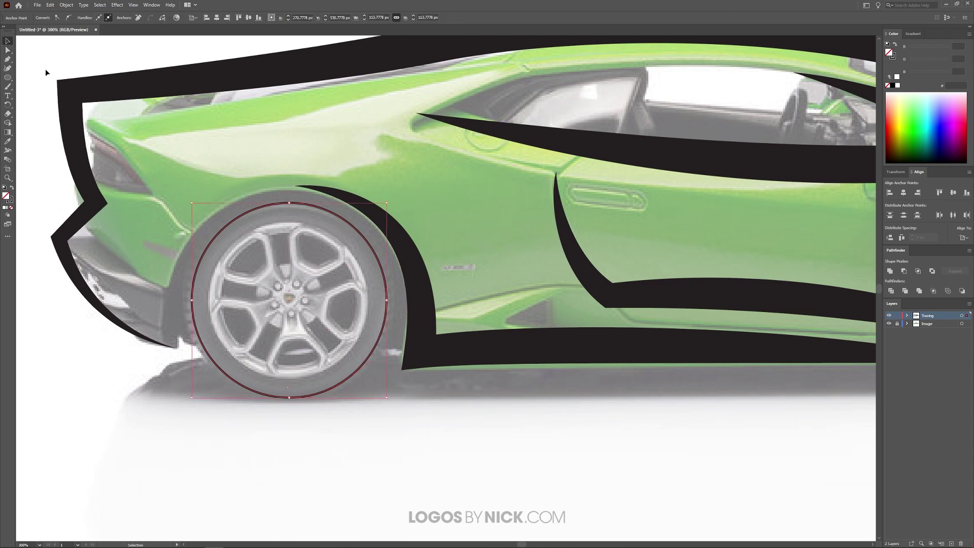
pyautogui.click(100, 398)
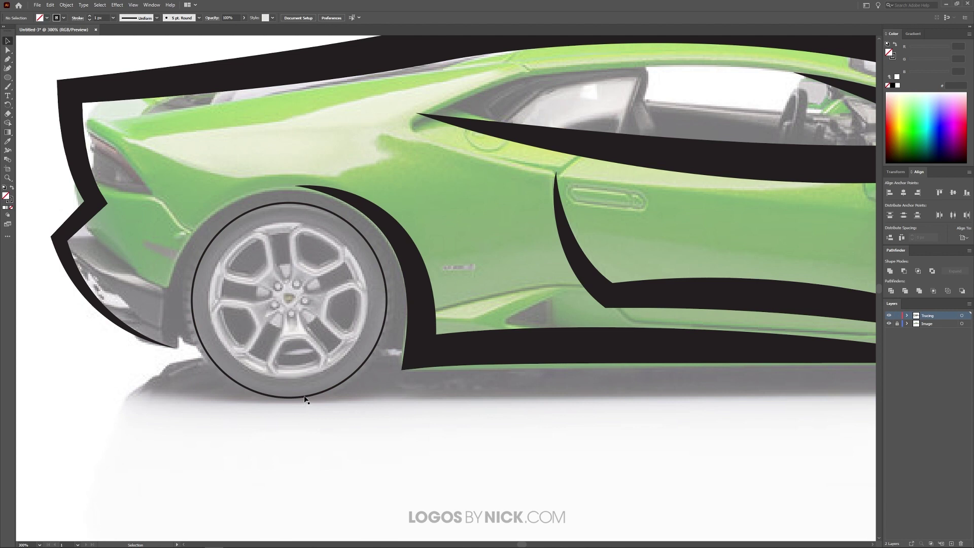
pyautogui.moveTo(305, 399); pyautogui.dragTo(212, 443)
pyautogui.press('Delete')
# - Give the rear wheel arc the width profile that tapers at both ends and a stroke weight of 20 px
pyautogui.click(300, 203)
pyautogui.click(156, 18)
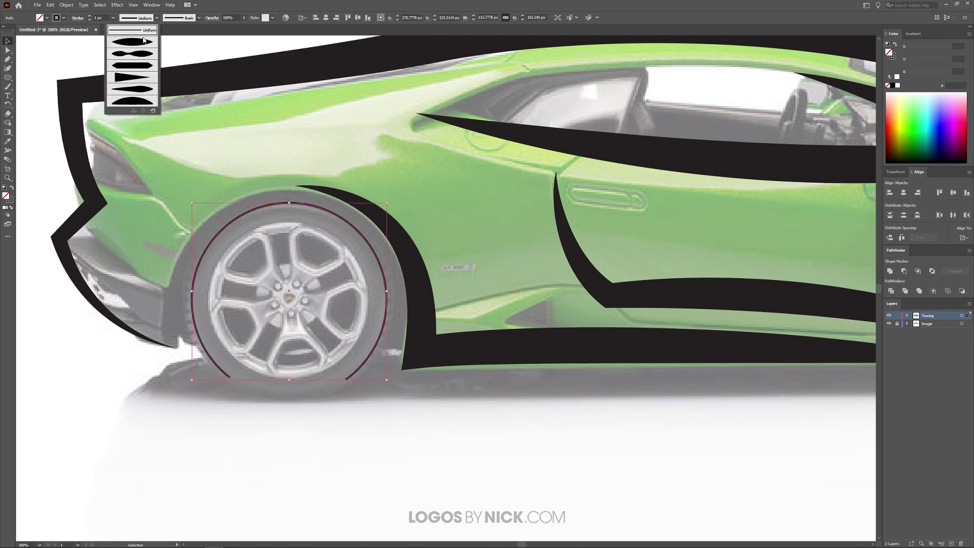
pyautogui.click(143, 41)
pyautogui.scroll(19, 100, 17)
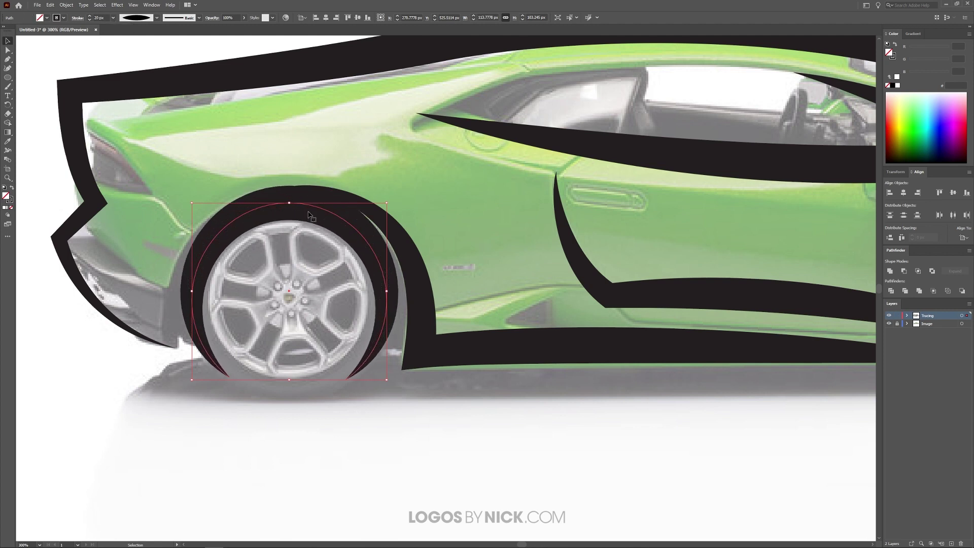
# - Scale the rear wheel arc to about 108 by 98 px, move it down slightly over the tyre and deselect it
pyautogui.moveTo(311, 213)
pyautogui.mouseDown()
pyautogui.moveTo(306, 226)
pyautogui.moveTo(299, 217)
pyautogui.moveTo(309, 228)
pyautogui.mouseUp()
pyautogui.scroll(-2, 275, 353)
pyautogui.scroll(-3, 275, 352)
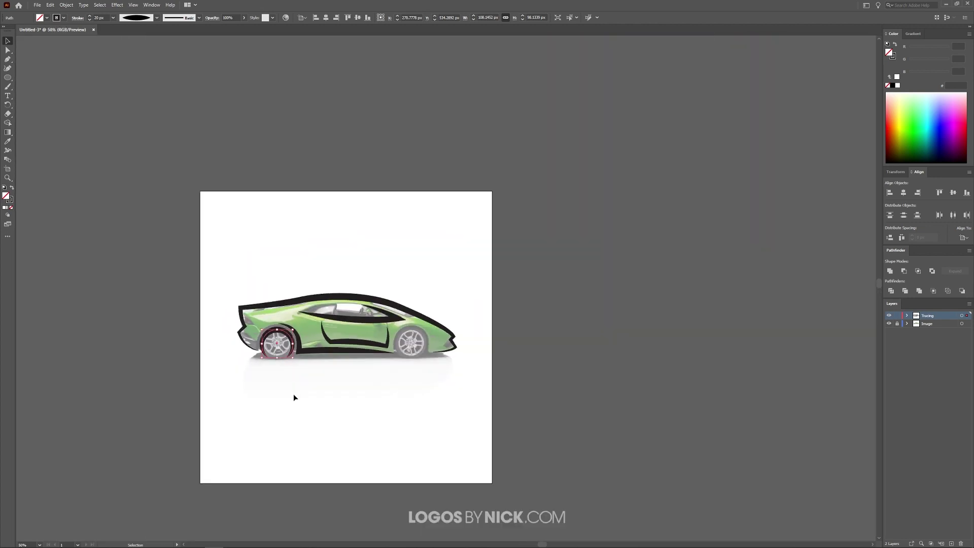
pyautogui.click(304, 395)
# - Set the rear wheel arc's stroke weight to 17 px and place a copy straight across over the front wheel
pyautogui.scroll(3, 308, 391)
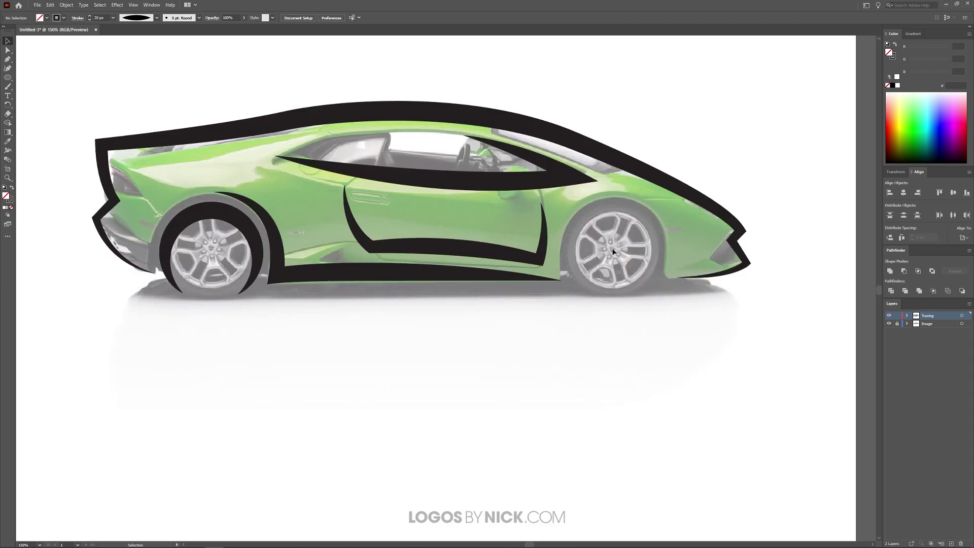
pyautogui.click(215, 216)
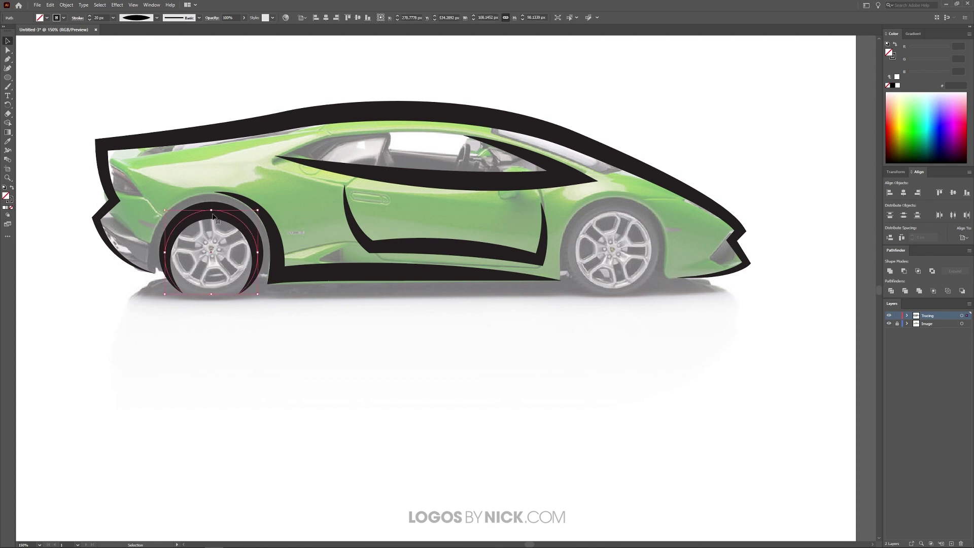
pyautogui.scroll(-3, 104, 18)
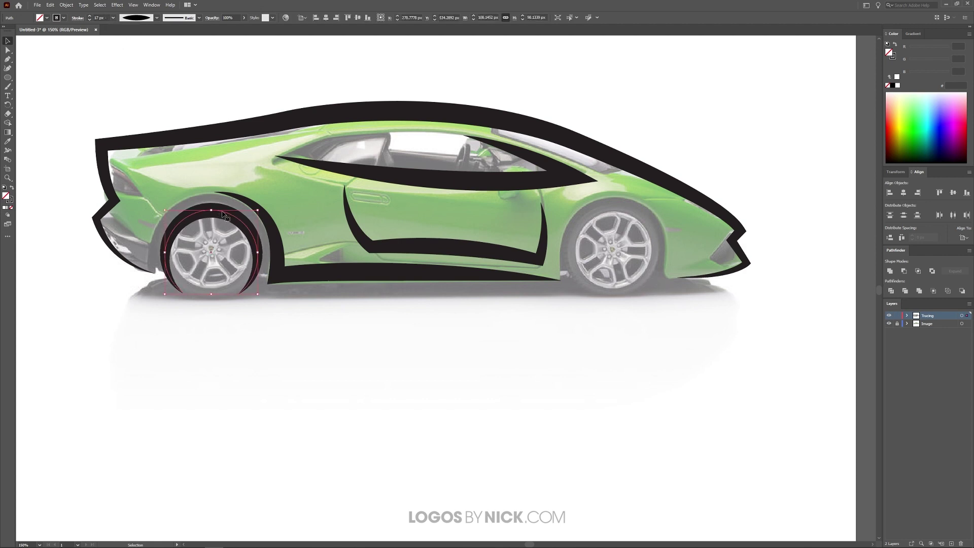
pyautogui.moveTo(227, 221)
pyautogui.mouseDown()
pyautogui.moveTo(243, 209)
pyautogui.moveTo(225, 222)
pyautogui.moveTo(626, 221)
pyautogui.mouseUp()
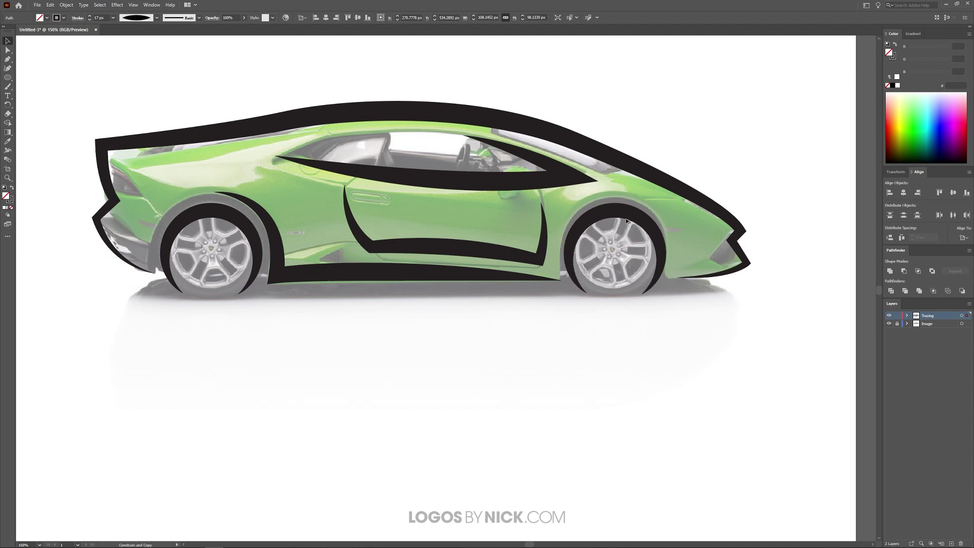
pyautogui.click(482, 367)
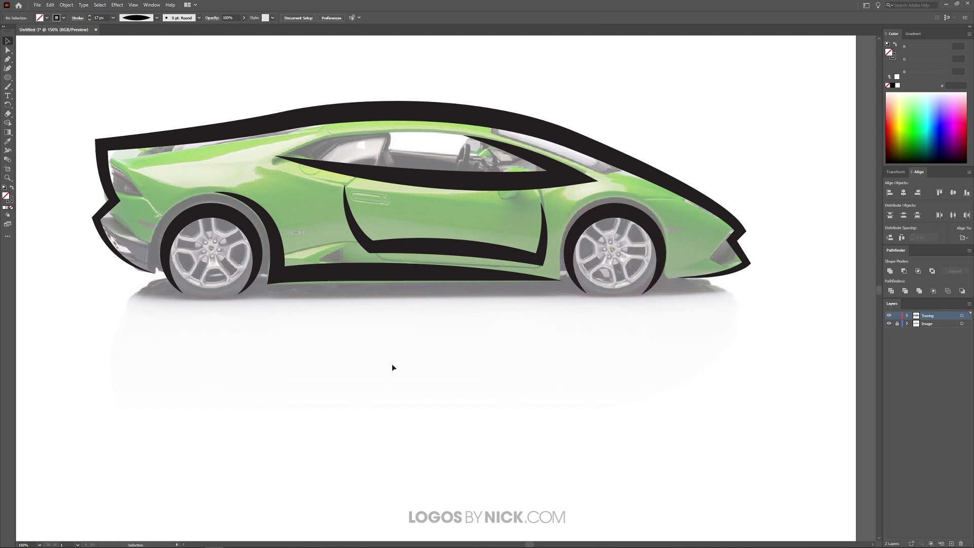
# - Hide the Image layer and examine the complete line art on its own
pyautogui.hotkey('ctrl', '-')
pyautogui.hotkey('ctrl', '-')
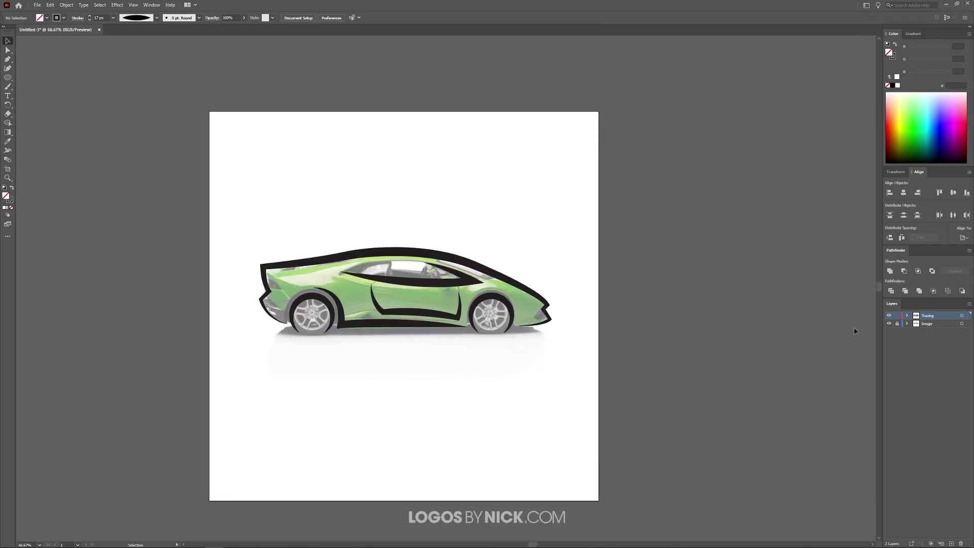
pyautogui.click(888, 324)
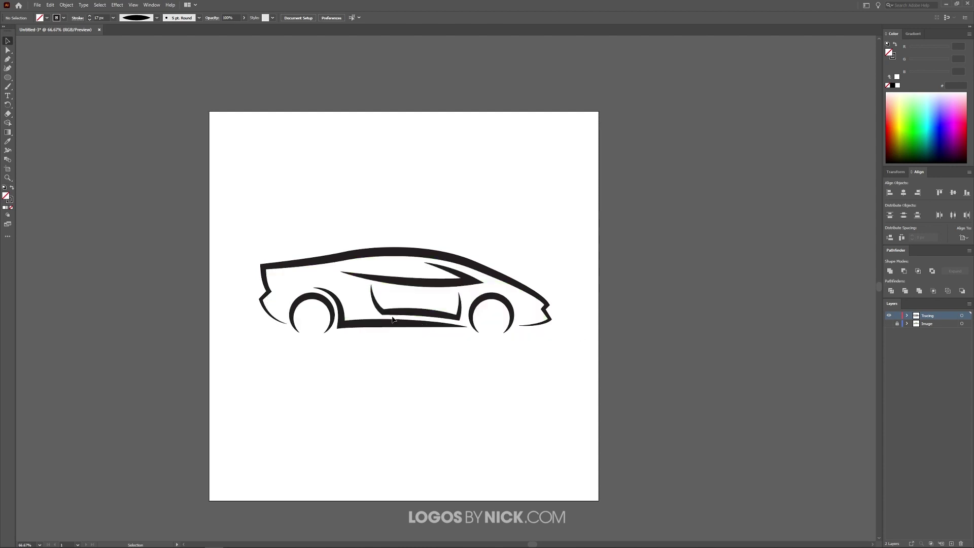
pyautogui.scroll(2, 392, 320)
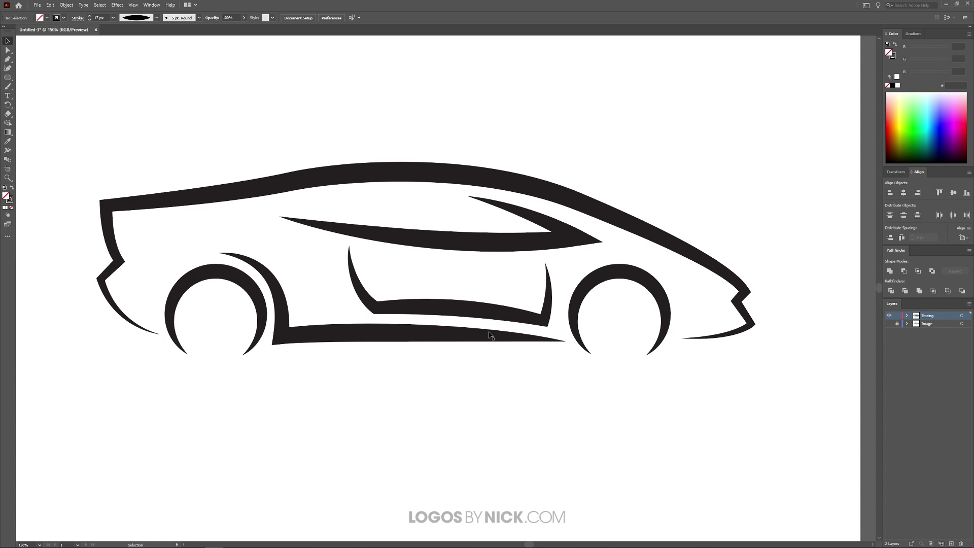
pyautogui.scroll(-2, 490, 339)
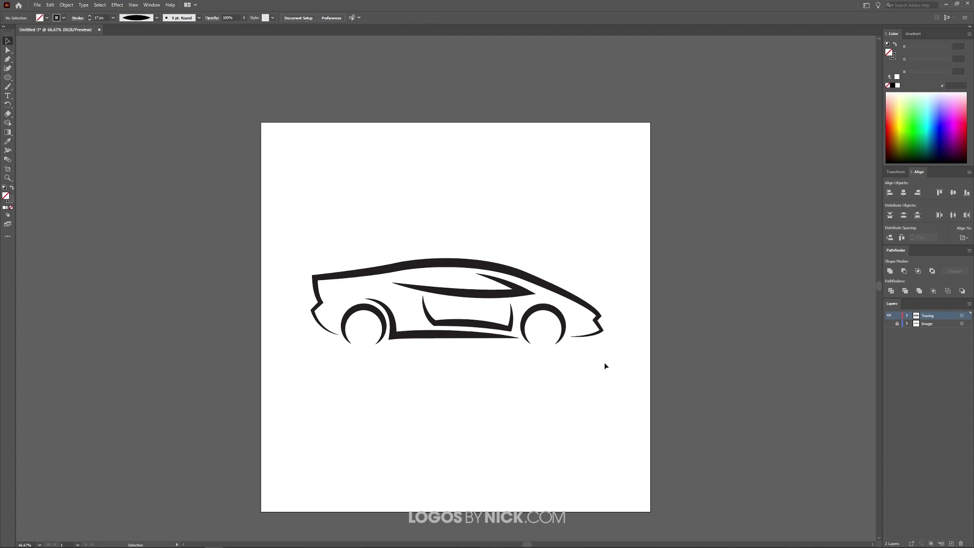
# - Select all the car's traced paths and convert them to filled shapes with Outline Stroke
pyautogui.moveTo(613, 369); pyautogui.dragTo(255, 218)
pyautogui.click(65, 5)
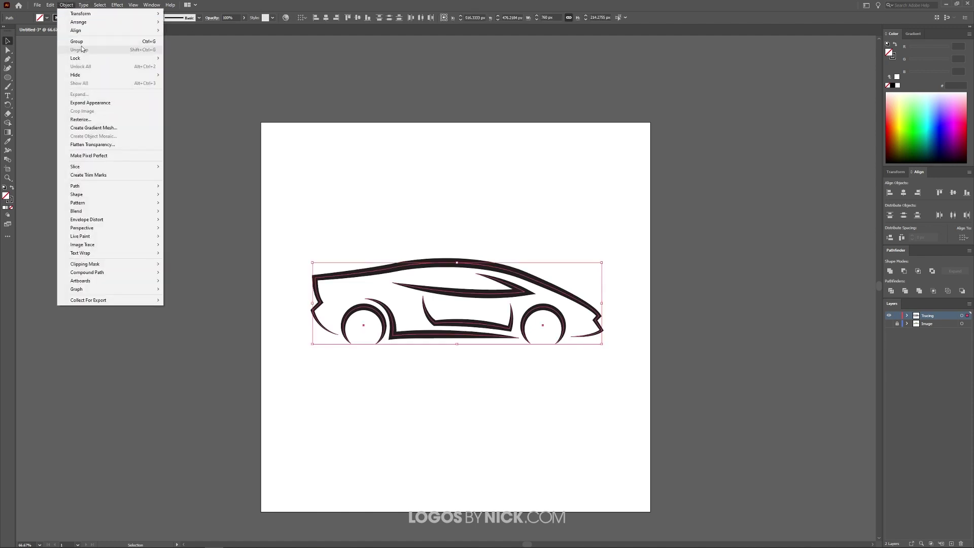
pyautogui.moveTo(130, 191)
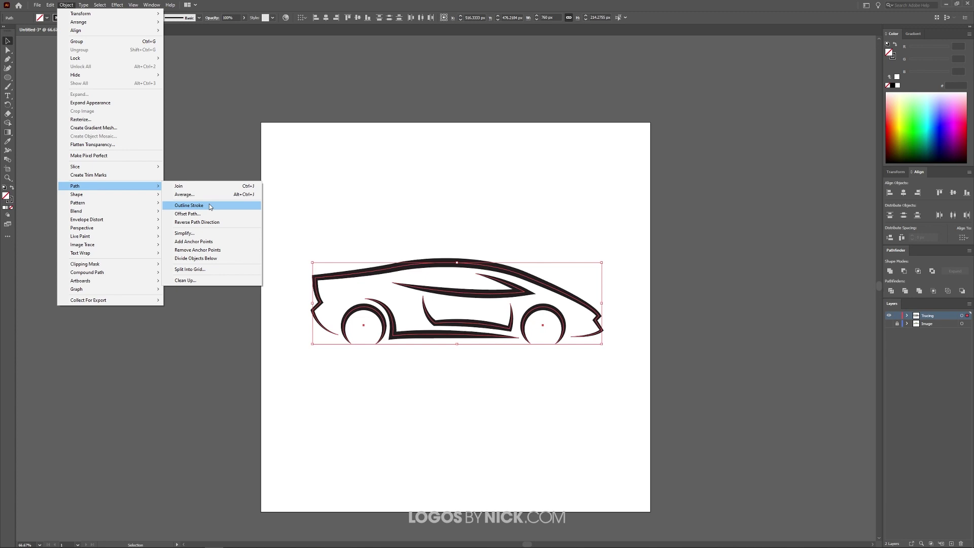
pyautogui.click(210, 206)
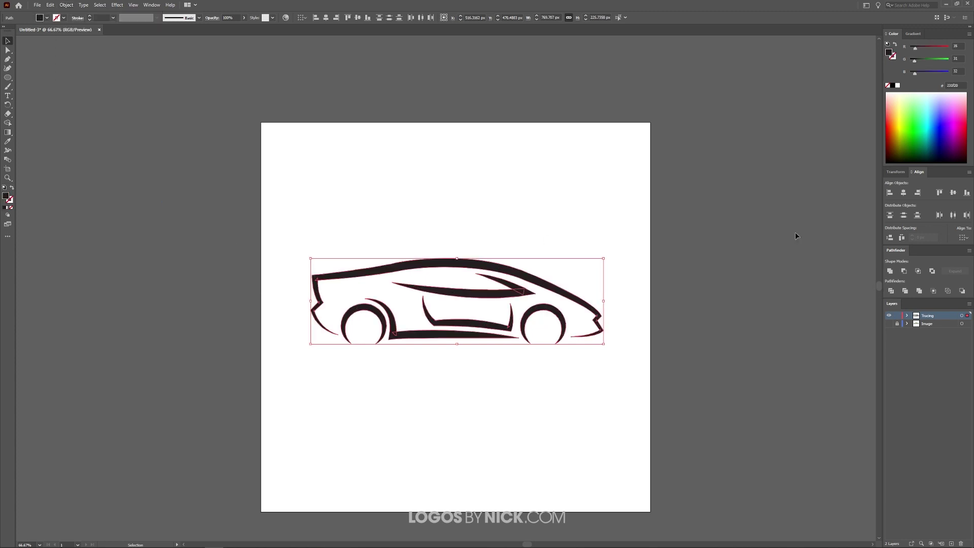
# - Fill the outlined car shapes with dark blue #1d0067 and deselect them
pyautogui.click(902, 120)
pyautogui.moveTo(902, 120); pyautogui.dragTo(944, 145)
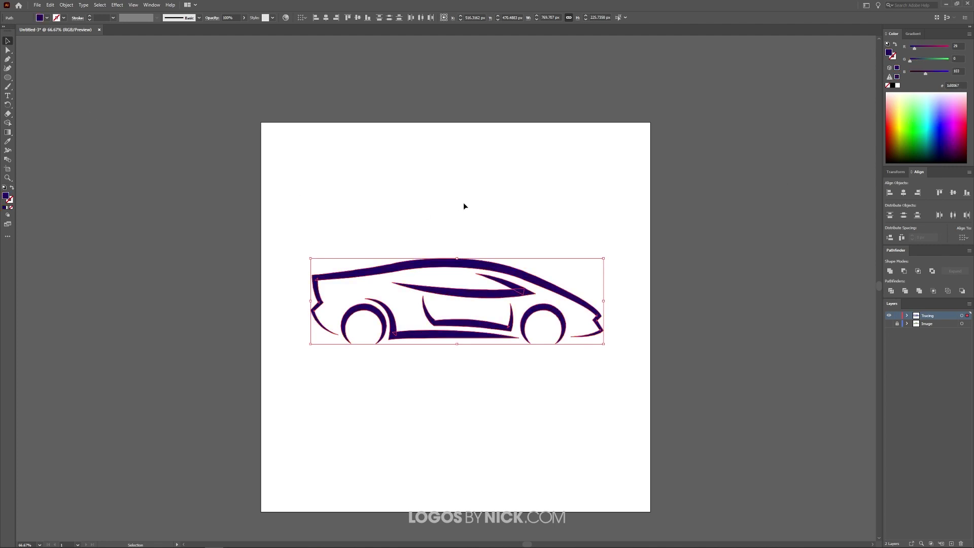
pyautogui.click(492, 359)
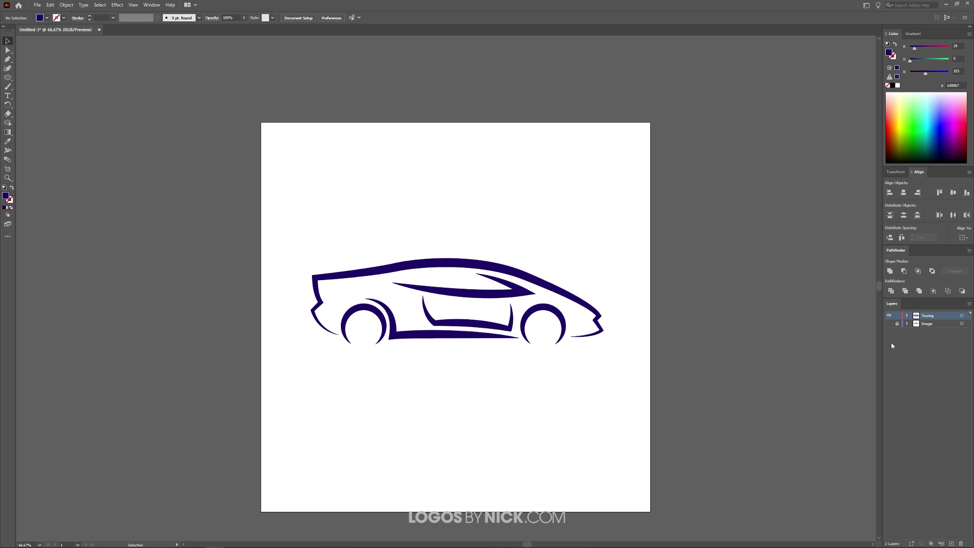
# - Delete the Image layer together with its reference photo
pyautogui.click(930, 327)
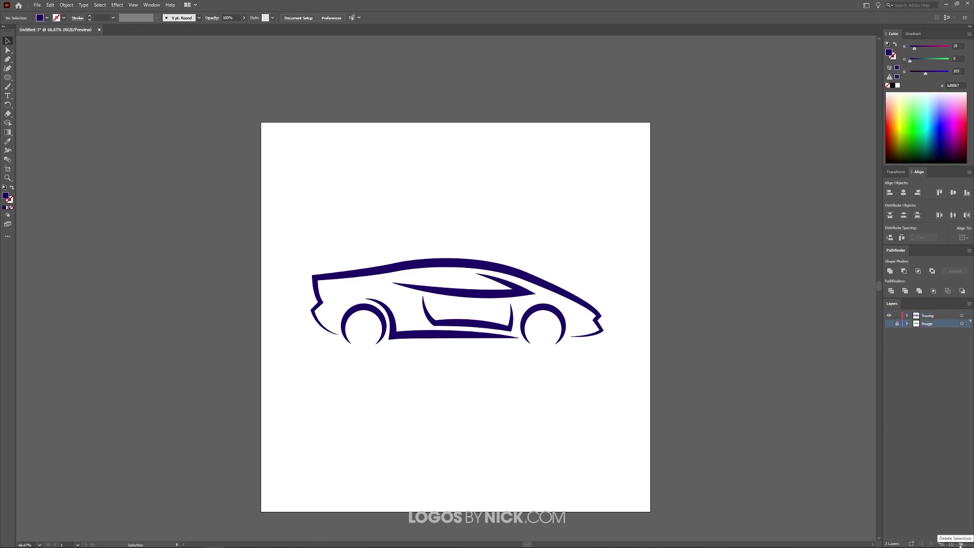
pyautogui.click(960, 544)
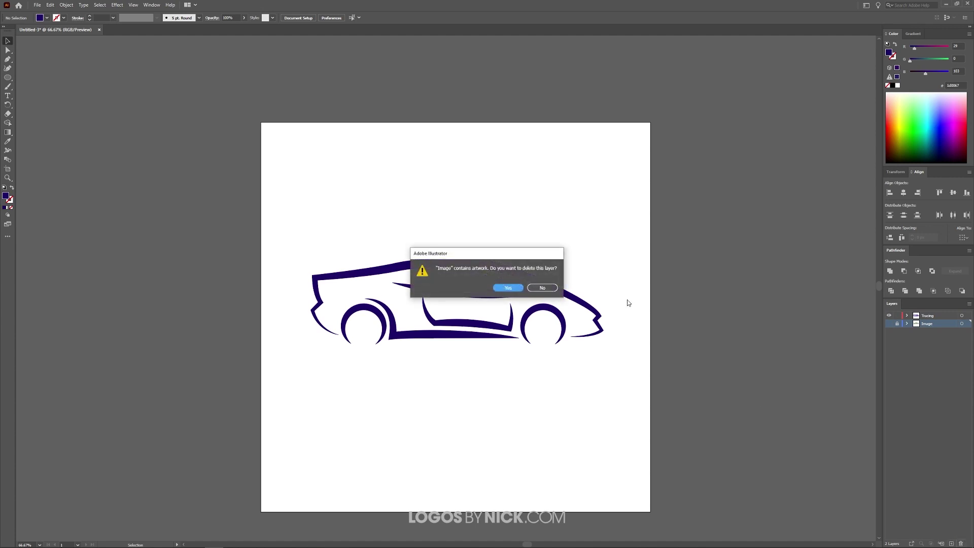
pyautogui.click(509, 287)
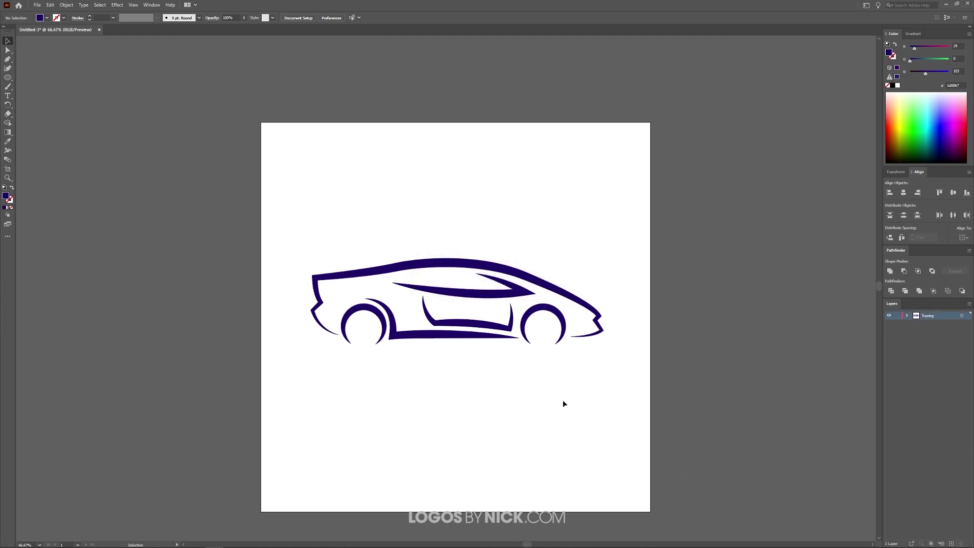